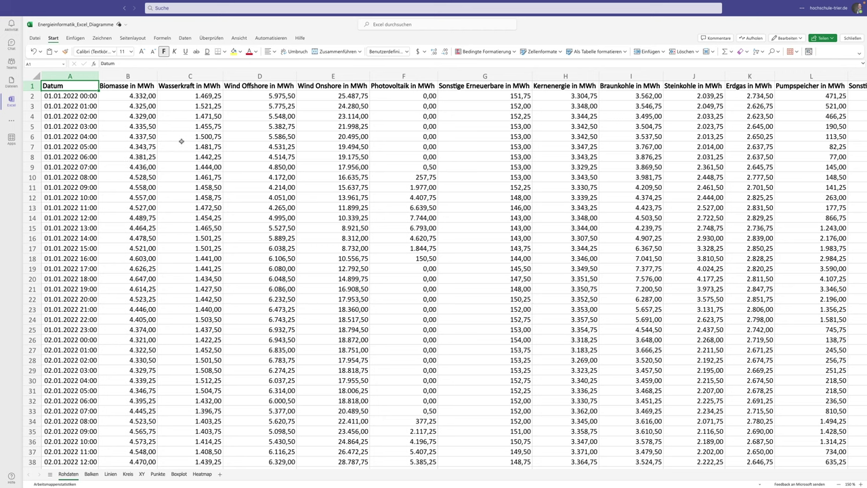
# Step: On the Balken sheet, give columns A–C equal widths and select the monthly table A1:C13
pyautogui.click(93, 476)
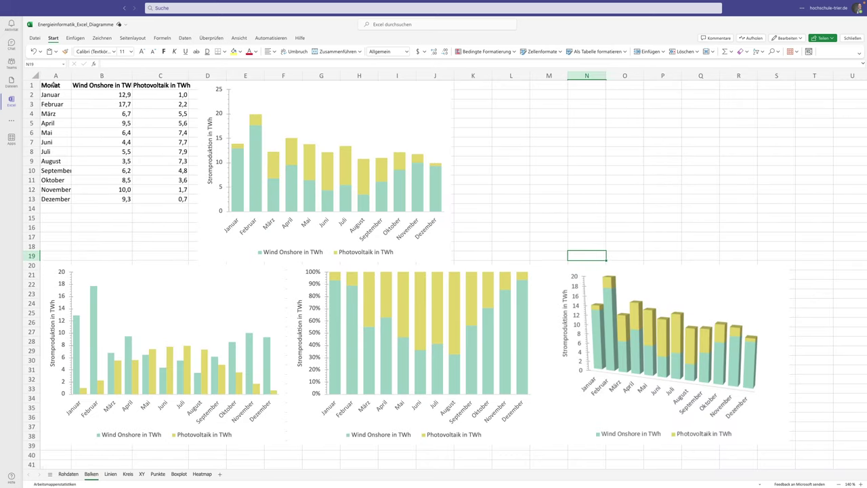
pyautogui.moveTo(53, 86); pyautogui.dragTo(160, 198)
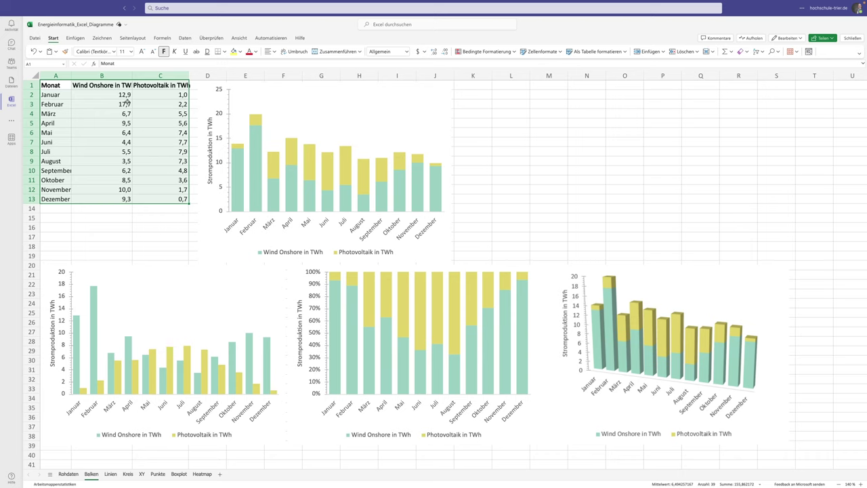
pyautogui.moveTo(55, 75)
pyautogui.mouseDown()
pyautogui.moveTo(165, 76)
pyautogui.moveTo(151, 75)
pyautogui.mouseUp()
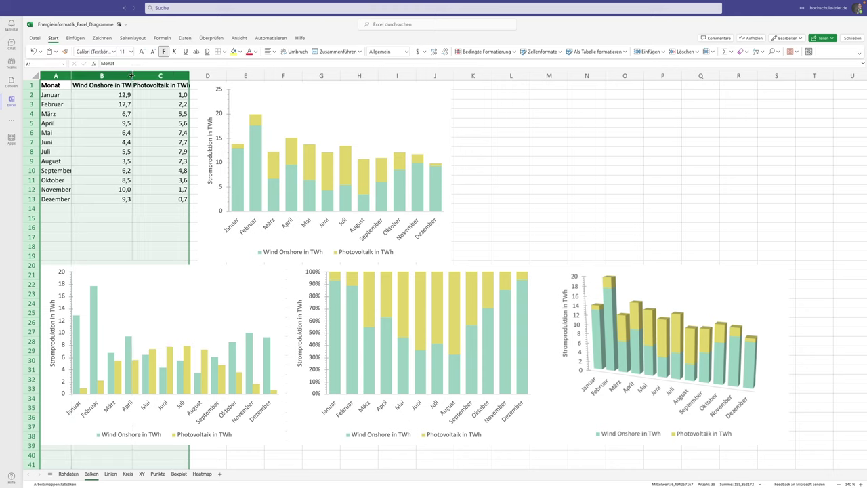
pyautogui.moveTo(132, 76); pyautogui.dragTo(80, 72)
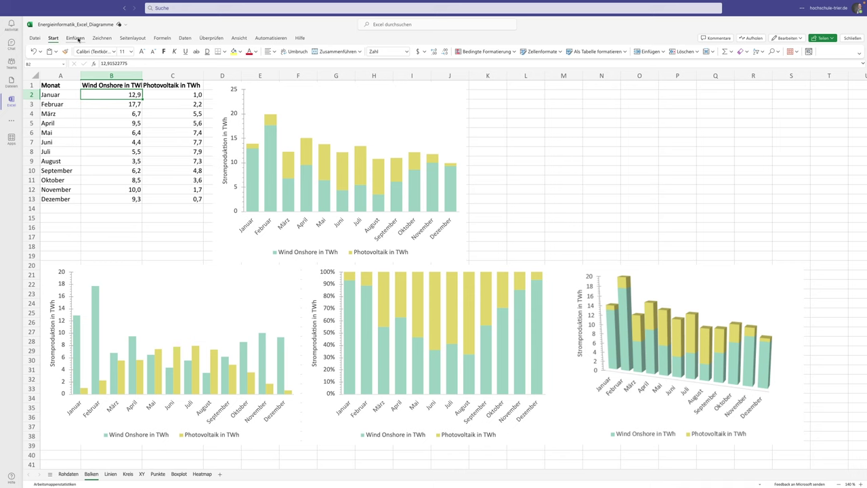
pyautogui.moveTo(57, 87); pyautogui.dragTo(174, 199)
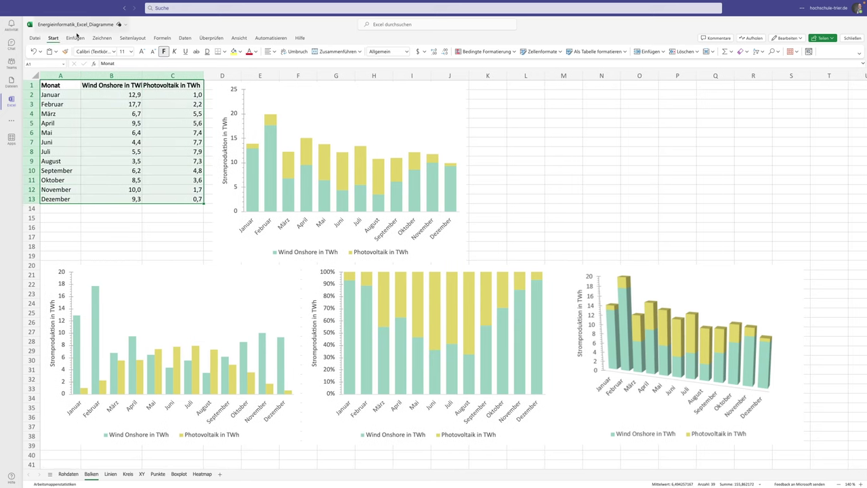
# Step: Browse the chart-type gallery on the Einfügen tab and close it without inserting a chart
pyautogui.click(76, 38)
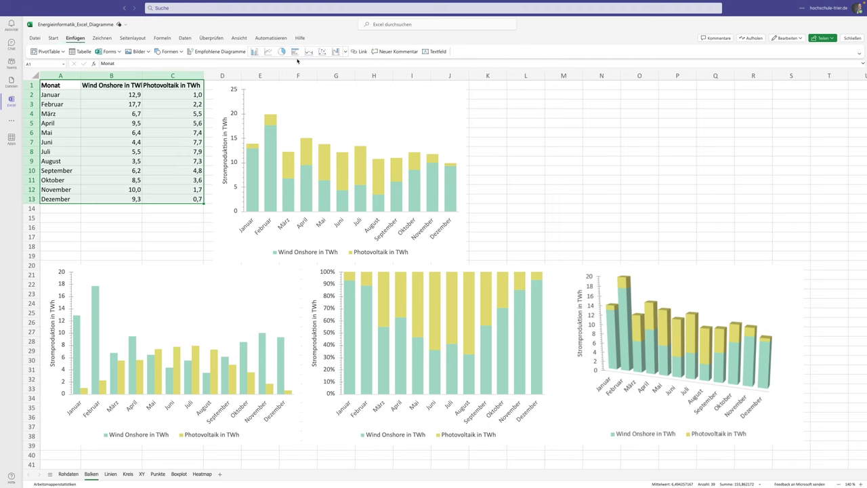
pyautogui.click(345, 52)
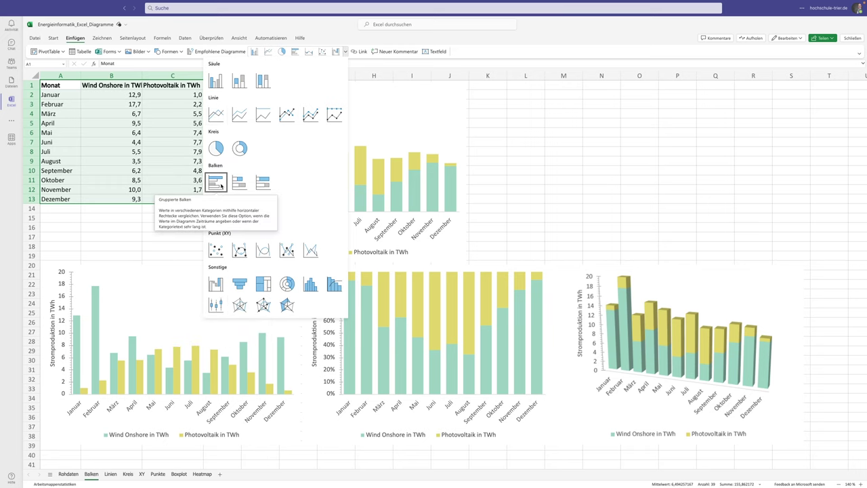
pyautogui.press('Escape')
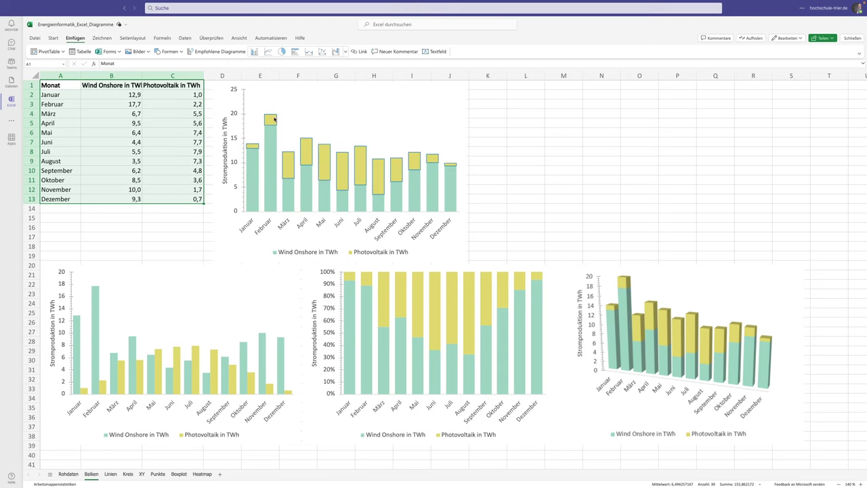
# Step: Select the top stacked column chart of monthly Wind Onshore and Photovoltaik TWh as Chart 1
pyautogui.click(227, 201)
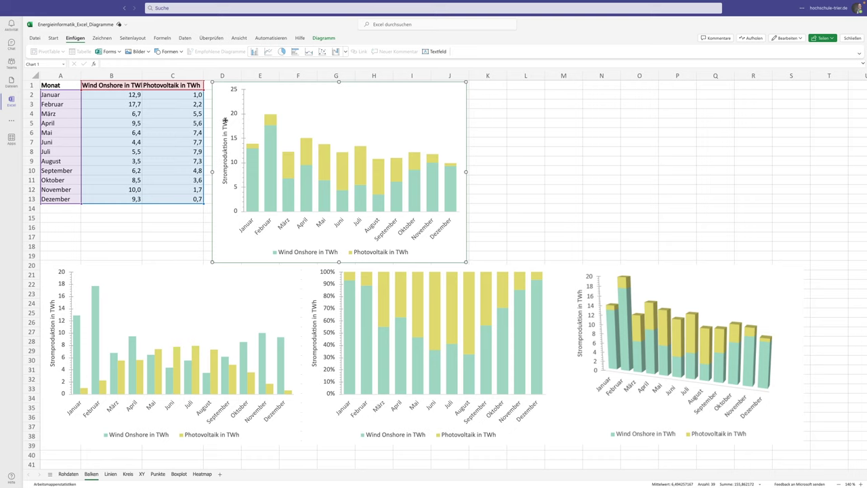
# Step: Select the stacked chart's axis title and its Wind Onshore and Photovoltaik series in turn
pyautogui.click(226, 176)
pyautogui.click(343, 201)
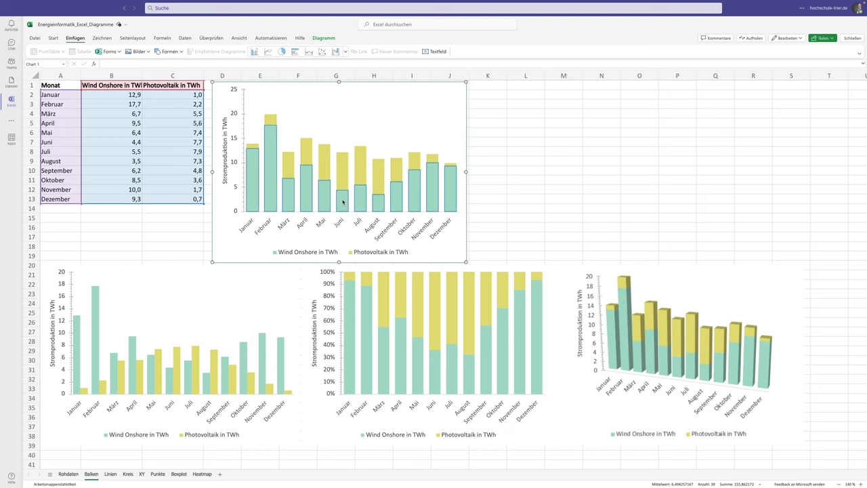
pyautogui.click(347, 178)
pyautogui.click(344, 203)
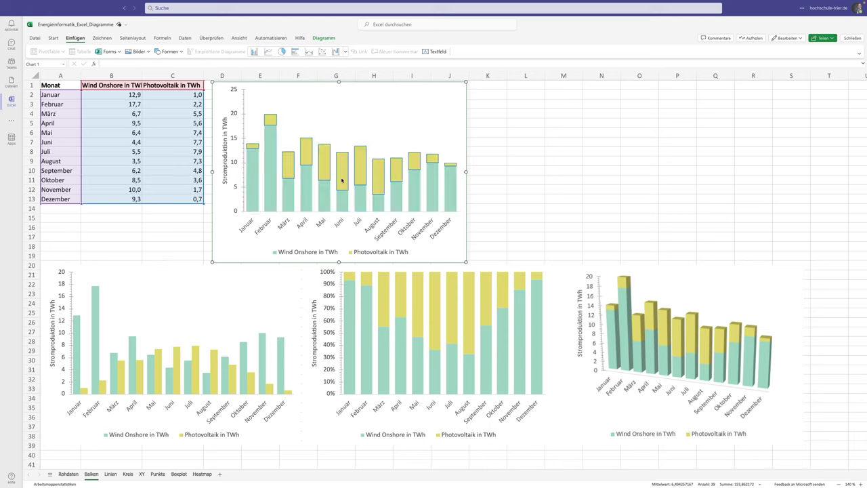
pyautogui.click(343, 136)
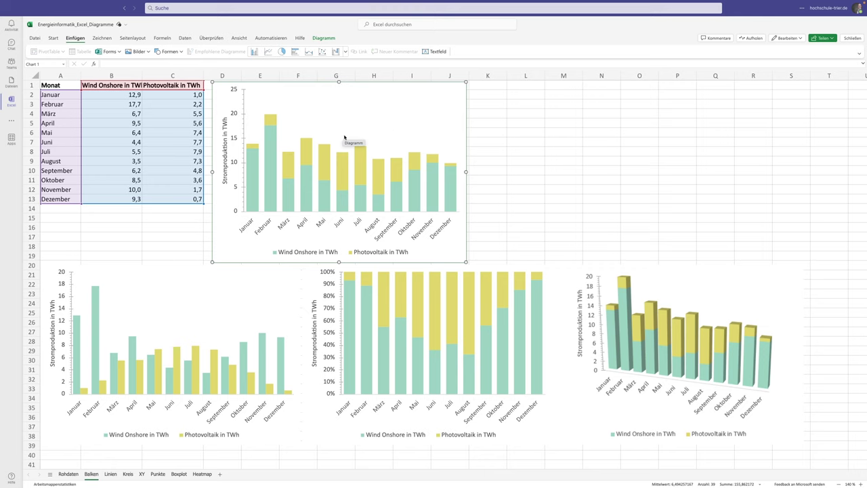
pyautogui.click(330, 207)
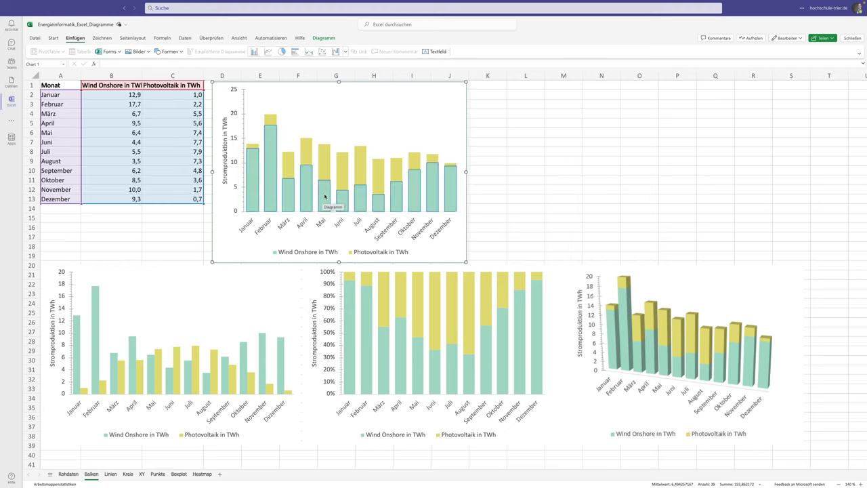
# Step: Clear the series selection and pick the 100% stacked column chart (Chart 3) for editing
pyautogui.press('Escape')
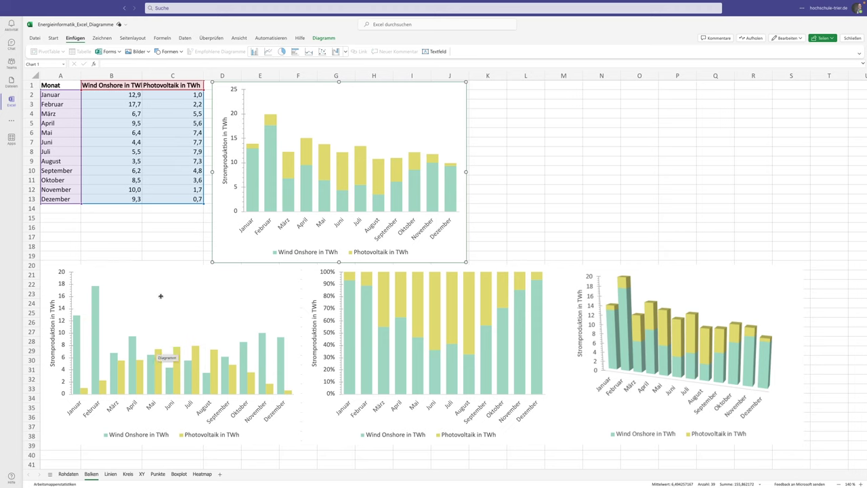
pyautogui.click(161, 294)
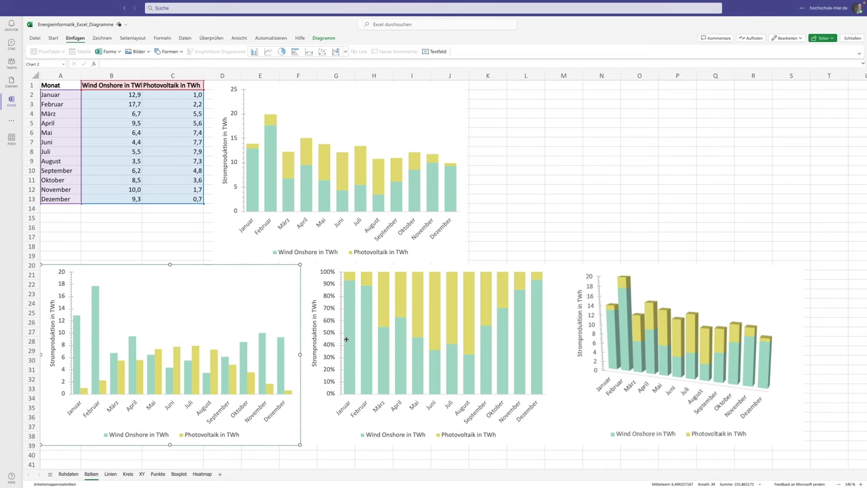
pyautogui.click(530, 265)
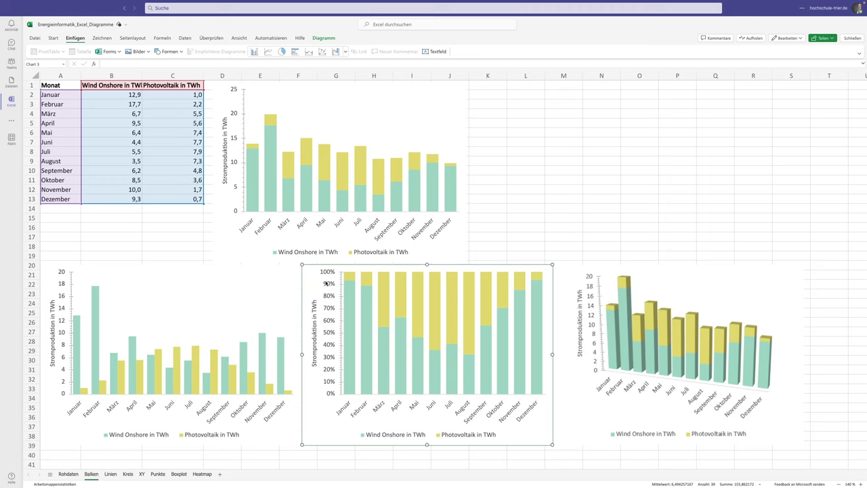
# Step: Change the 100% stacked chart's vertical axis title to 'Anteilige Stromproduktion'
pyautogui.click(317, 341)
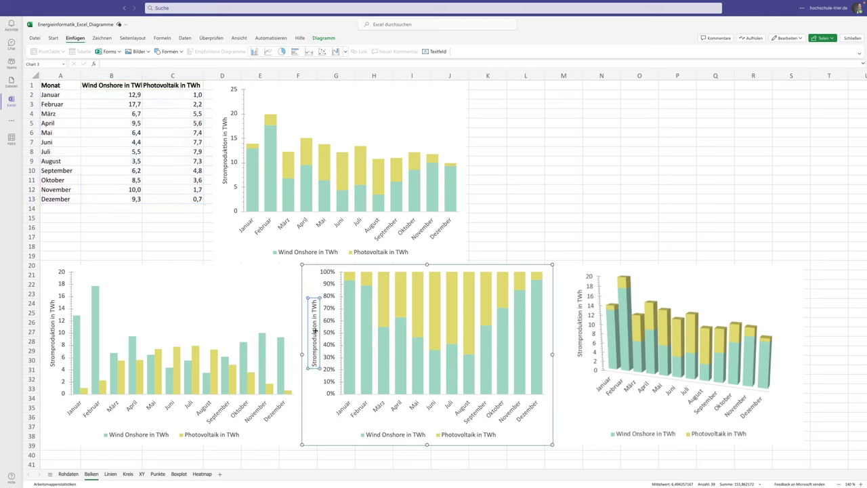
pyautogui.doubleClick(314, 320)
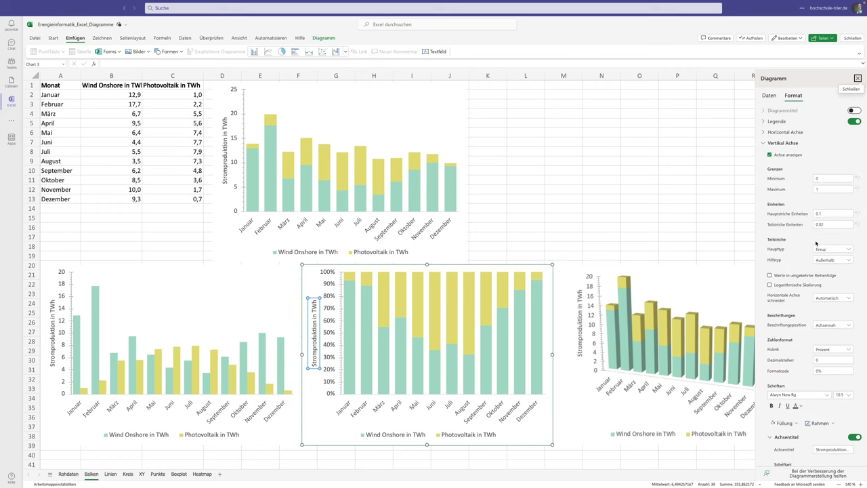
pyautogui.scroll(-3, 782, 325)
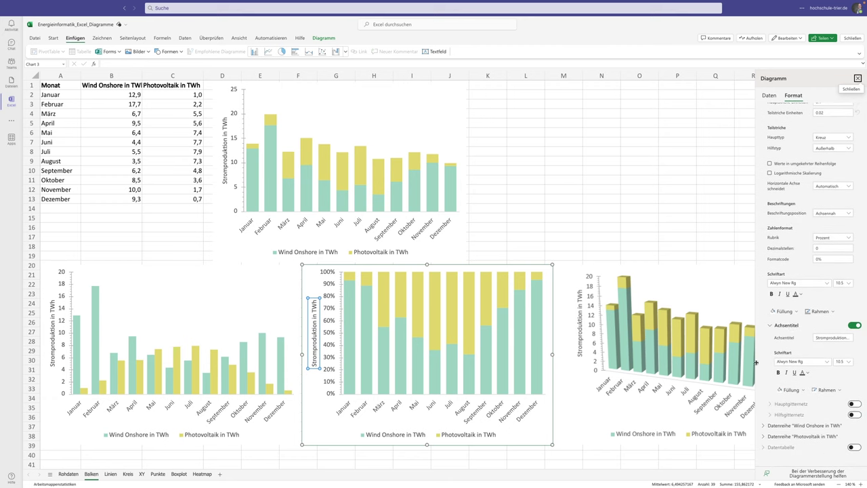
pyautogui.click(830, 337)
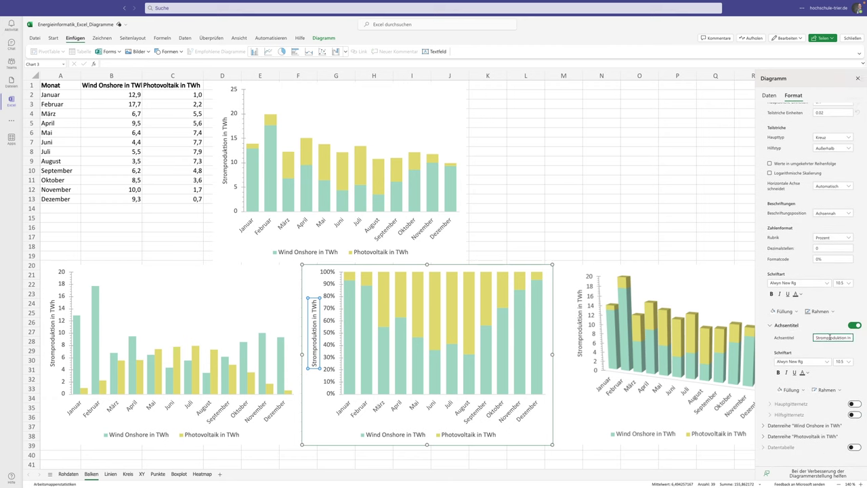
pyautogui.write('Wh')
pyautogui.write('nteile')
pyautogui.write('Stromproduktio')
pyautogui.write('n')
pyautogui.press('Return')
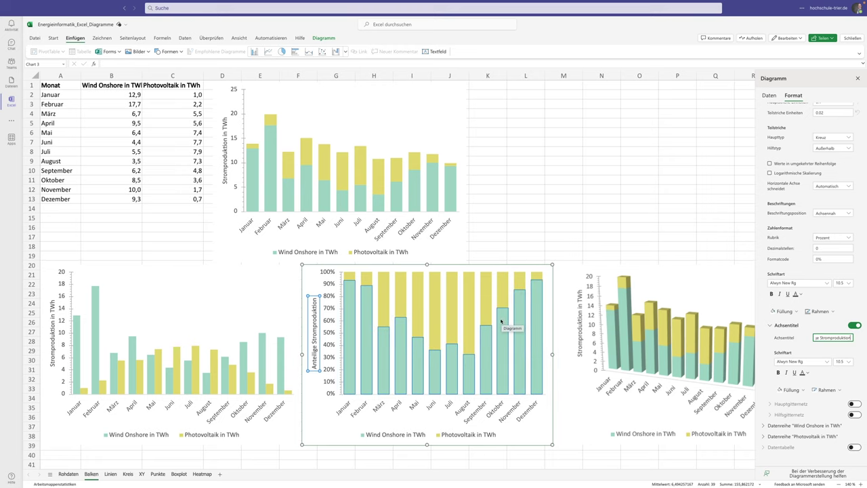
# Step: Close the Format pane and review the 3-D column chart and the top stacked bar chart
pyautogui.click(858, 78)
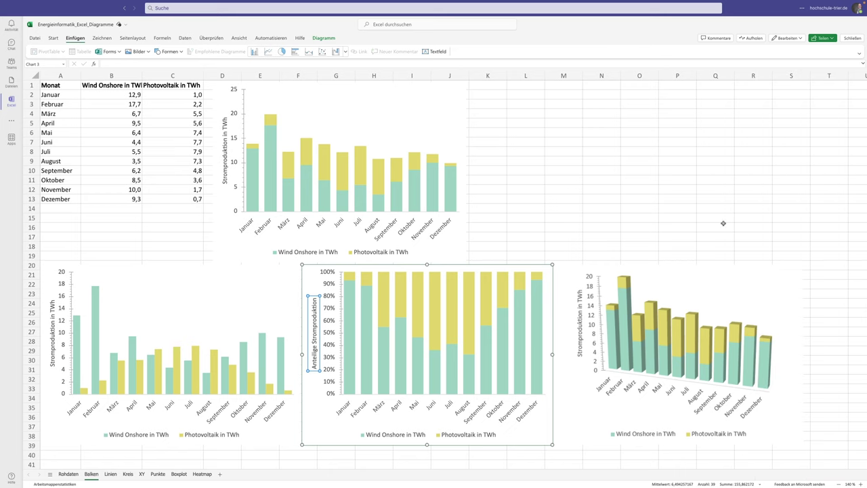
pyautogui.click(686, 267)
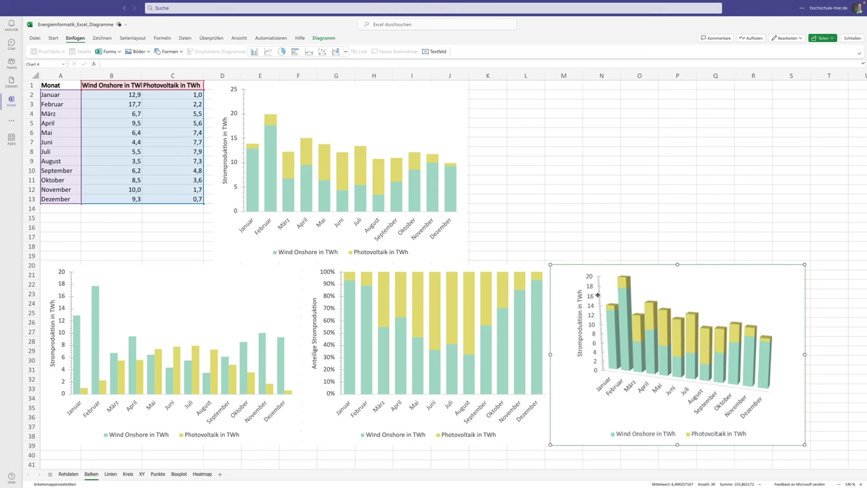
pyautogui.click(418, 133)
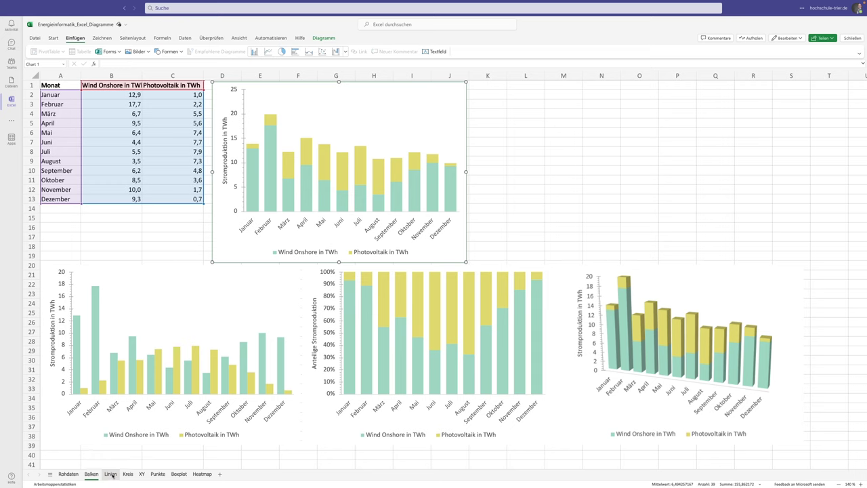
# Step: Compare the Balken and Linien sheets, then select the bottom-left line chart
pyautogui.click(111, 474)
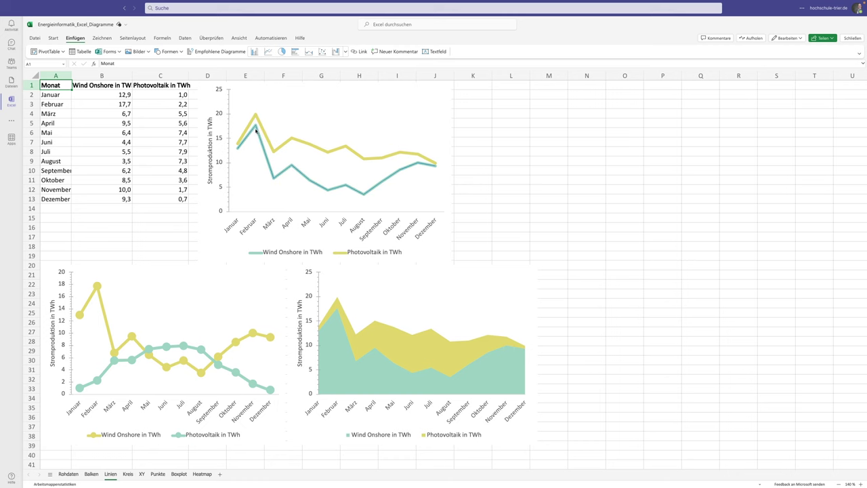
pyautogui.click(92, 474)
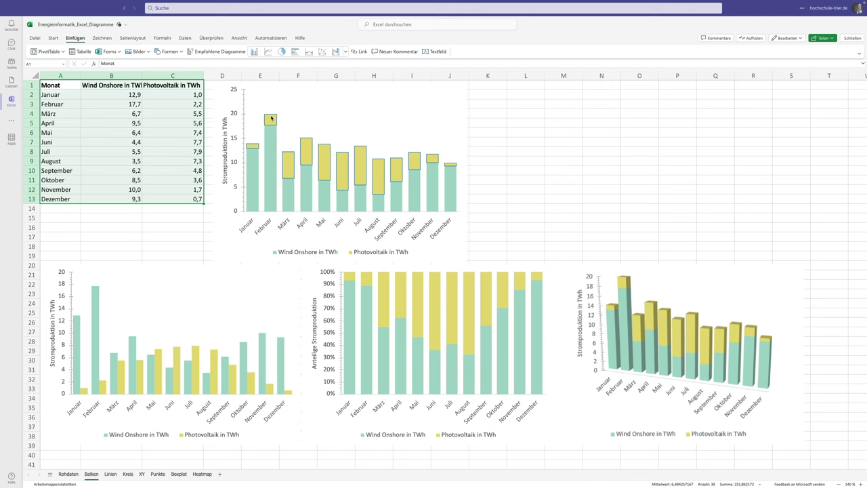
pyautogui.click(110, 474)
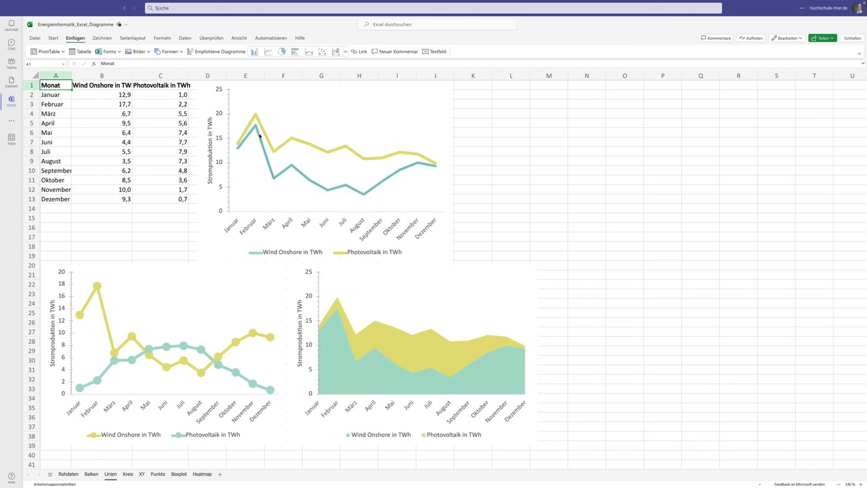
pyautogui.click(136, 270)
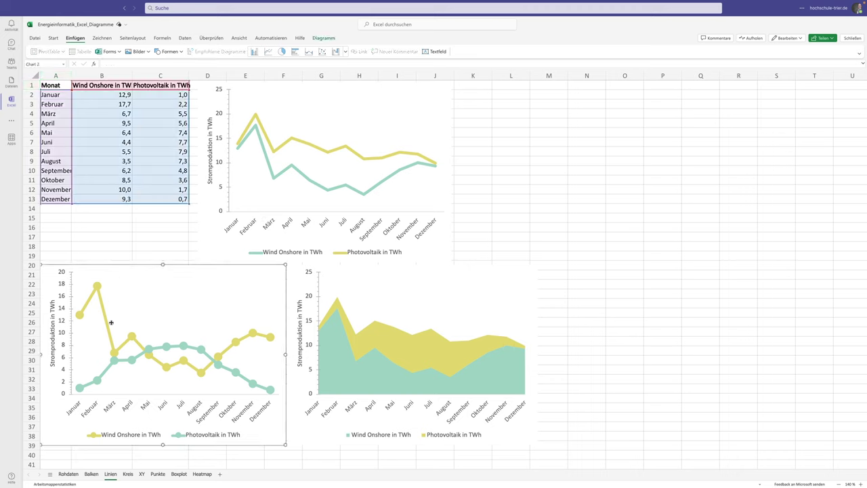
pyautogui.click(115, 353)
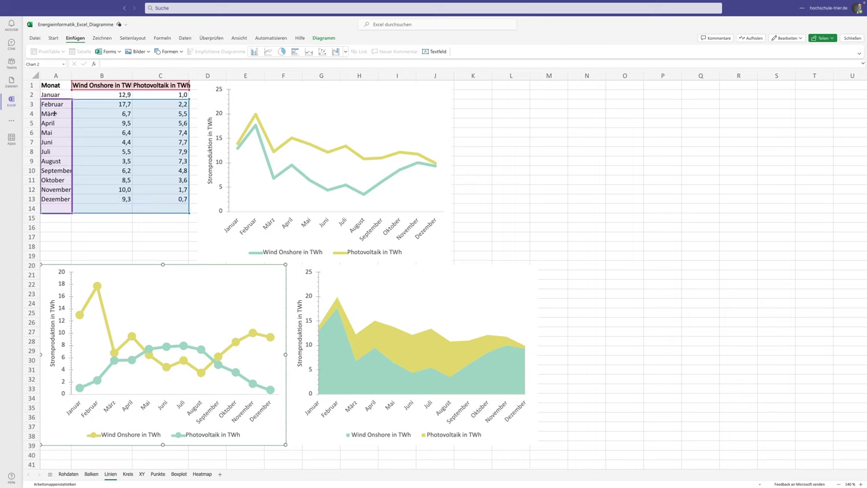
pyautogui.moveTo(52, 97); pyautogui.dragTo(50, 97)
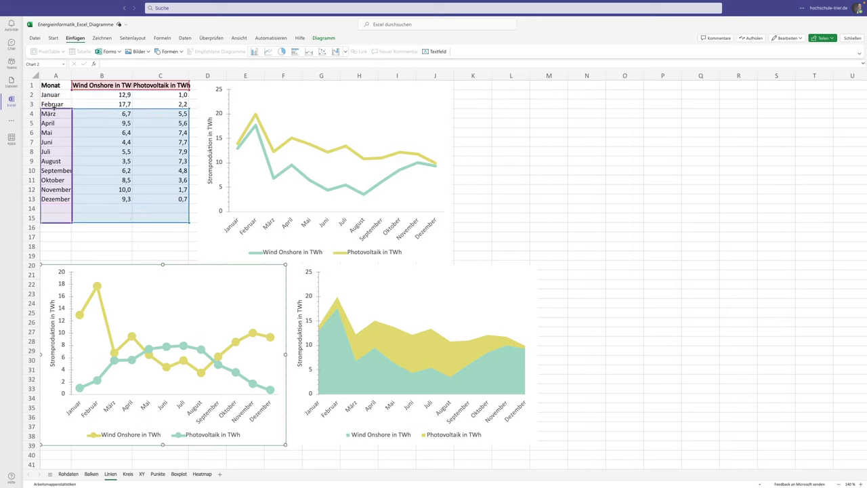
pyautogui.click(55, 212)
pyautogui.moveTo(56, 199); pyautogui.dragTo(58, 96)
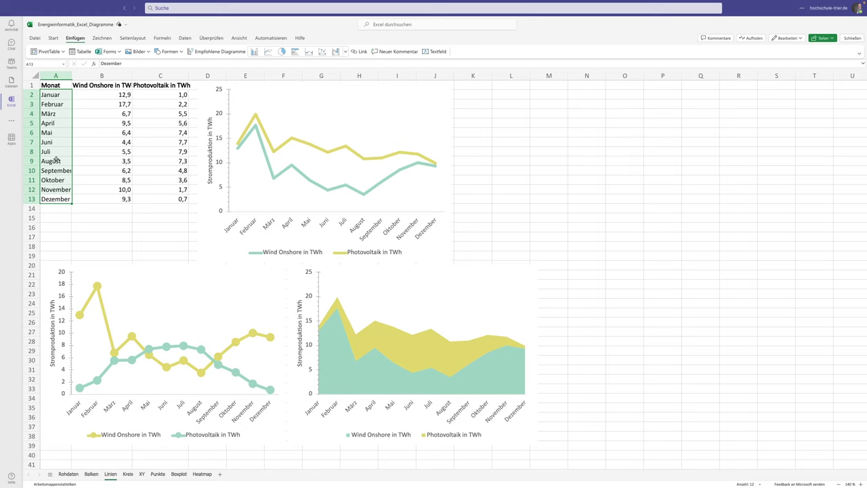
# Step: Check February's B3:C3 total of 19,9 TWh, then select the area chart's vertical axis
pyautogui.scroll(-1, 56, 159)
pyautogui.scroll(1, 57, 149)
pyautogui.click(346, 271)
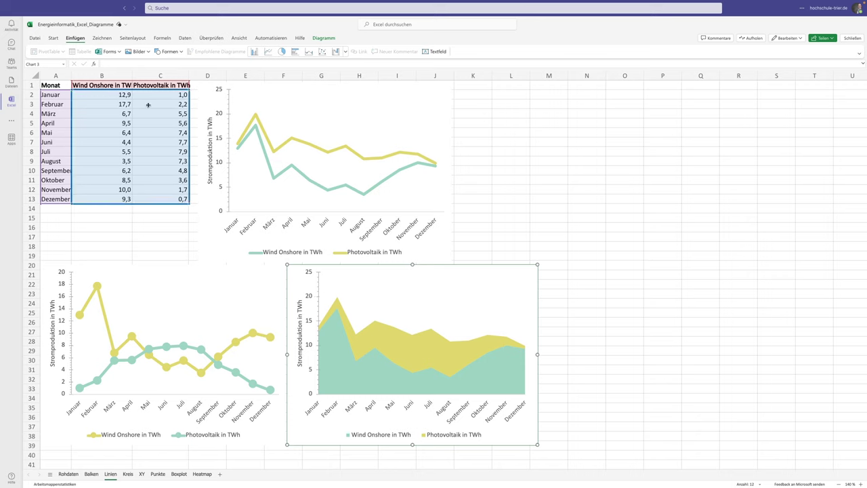
pyautogui.click(137, 223)
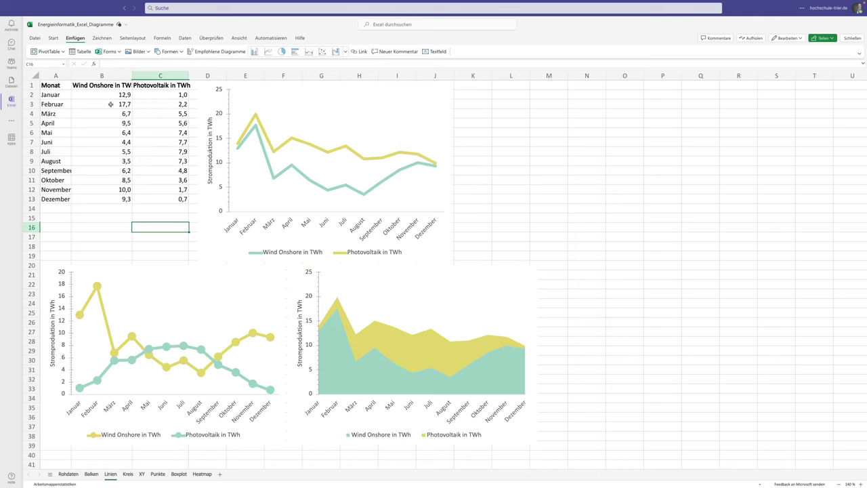
pyautogui.moveTo(110, 104); pyautogui.dragTo(156, 104)
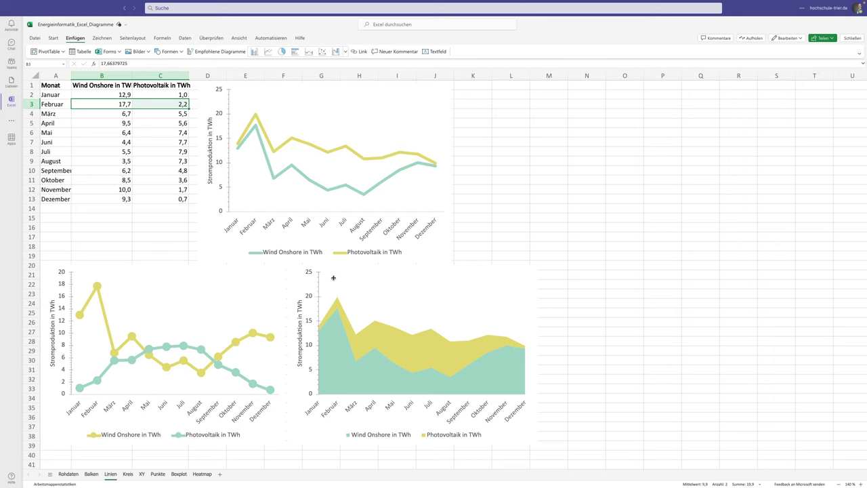
pyautogui.click(310, 297)
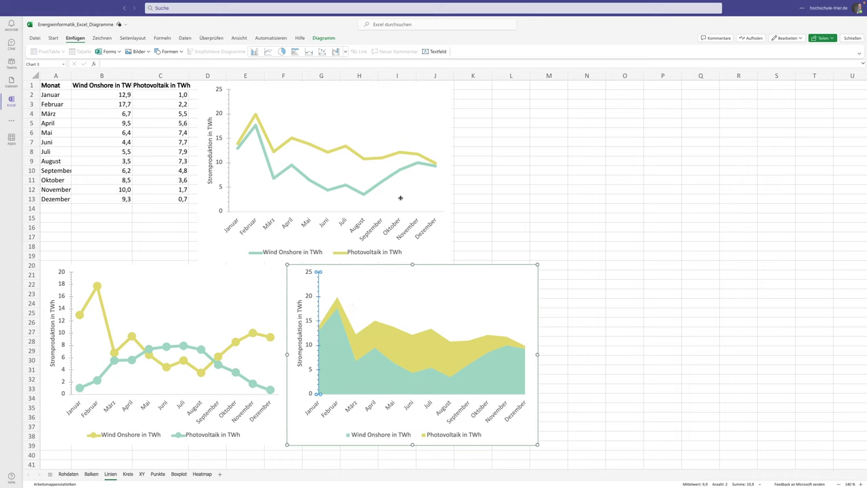
# Step: Set the area chart's vertical axis to a maximum of 20 TWh in steps of 2
pyautogui.rightClick(385, 287)
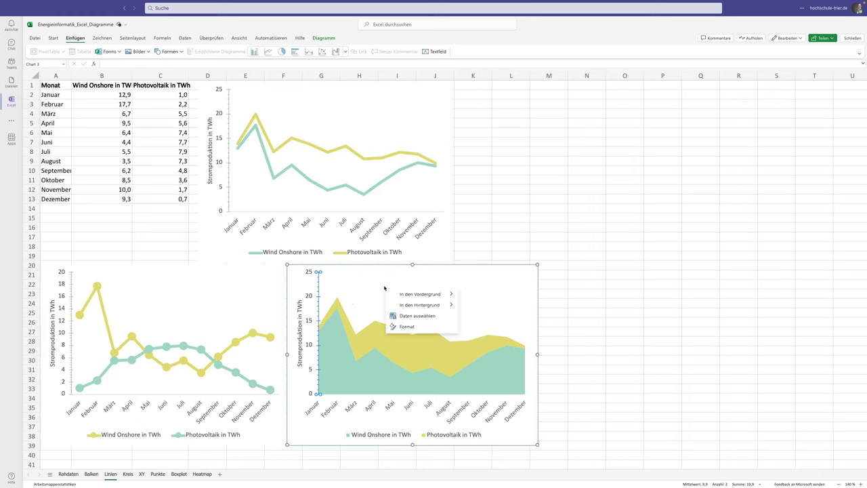
pyautogui.click(408, 325)
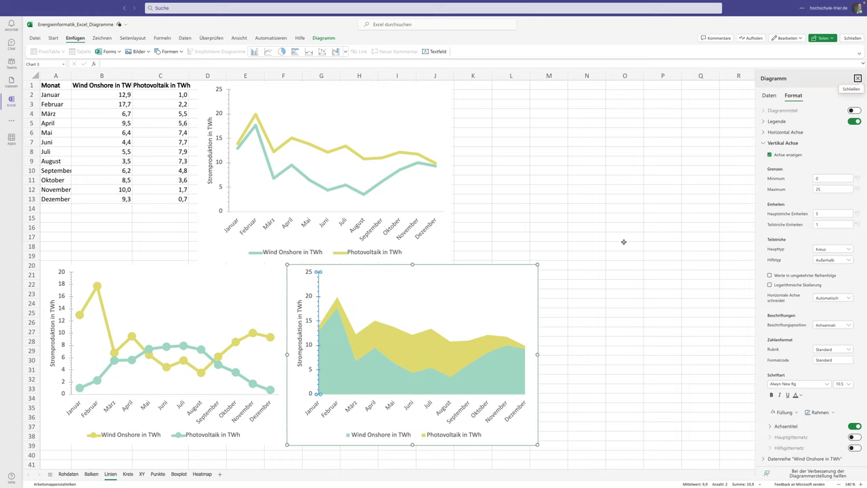
pyautogui.click(826, 190)
pyautogui.write('20')
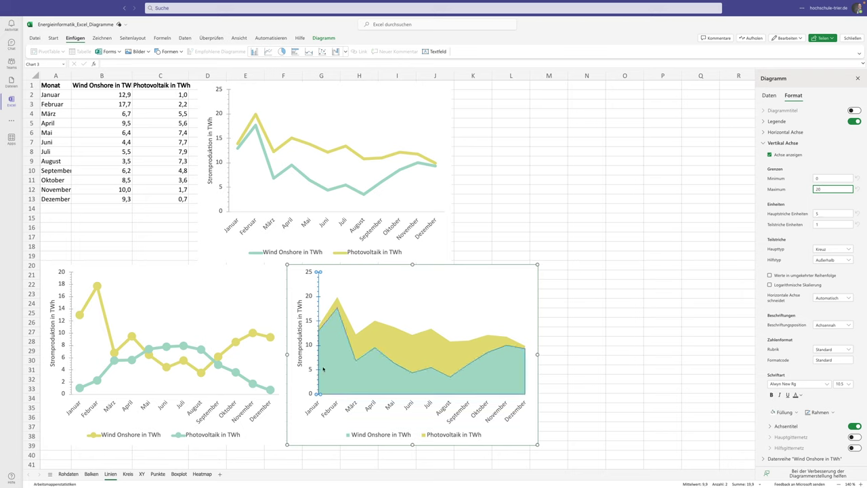
pyautogui.press('Return')
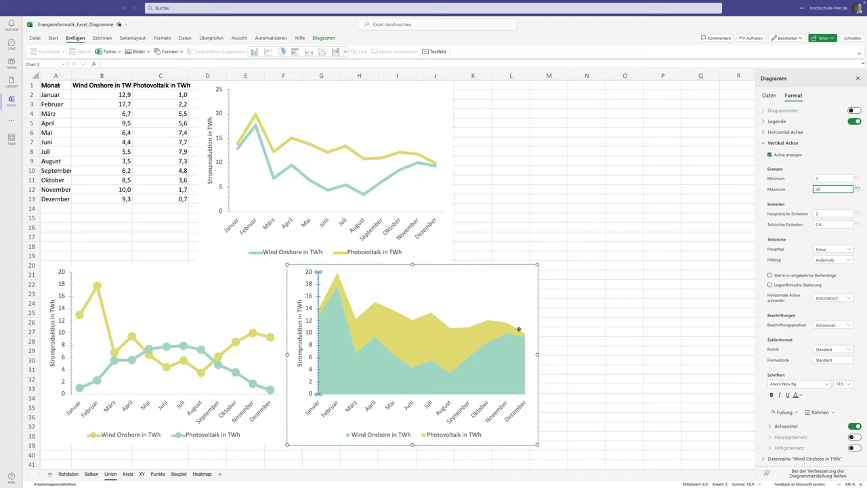
pyautogui.click(838, 213)
pyautogui.moveTo(826, 224); pyautogui.dragTo(805, 228)
pyautogui.write('0,5')
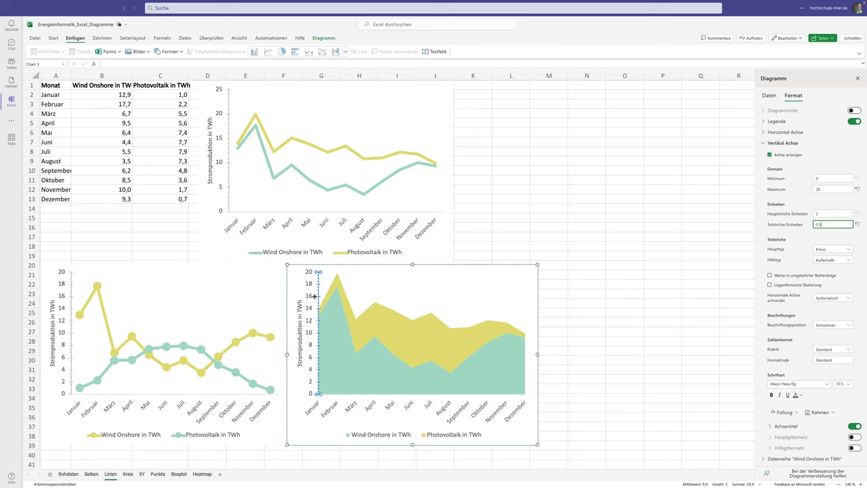
pyautogui.hscroll(2, 314, 292)
pyautogui.hscroll(-1, 313, 292)
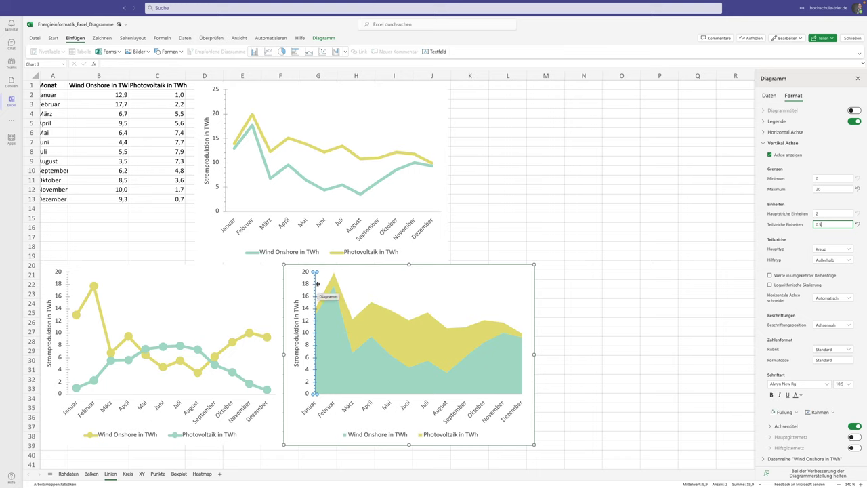
pyautogui.click(502, 228)
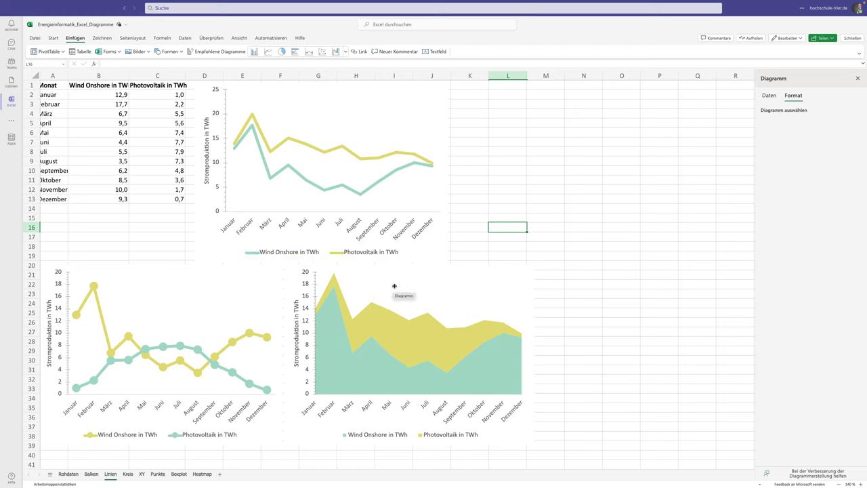
pyautogui.click(858, 78)
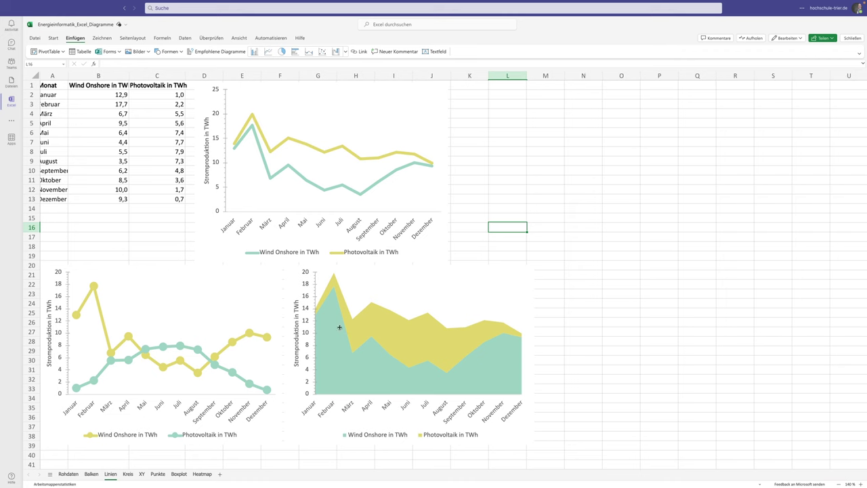
# Step: On the Kreis sheet, select columns A through L of the energy-mix data
pyautogui.click(127, 473)
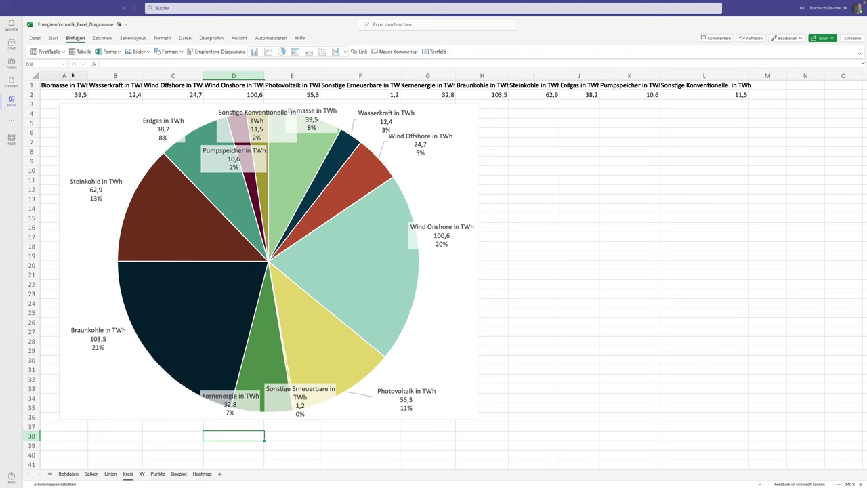
pyautogui.moveTo(69, 84); pyautogui.dragTo(694, 81)
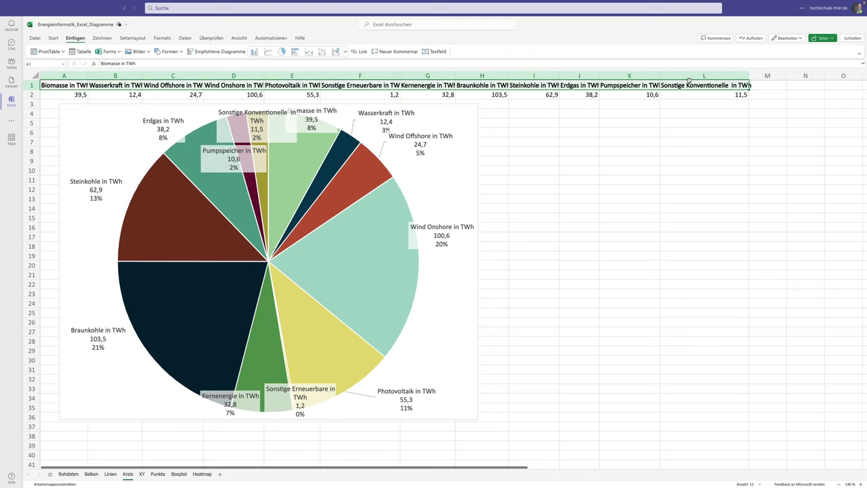
pyautogui.moveTo(688, 76); pyautogui.dragTo(86, 75)
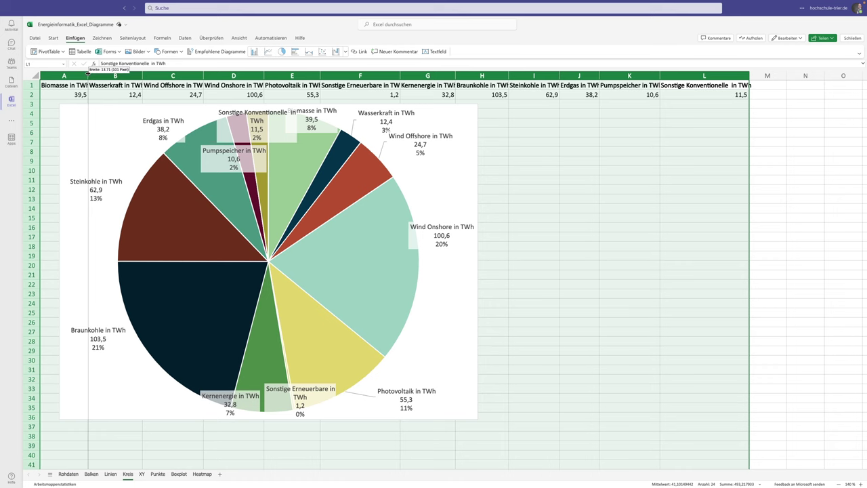
# Step: AutoFit columns A to L to their headers, then select all data labels of the pie chart
pyautogui.doubleClick(88, 75)
pyautogui.click(78, 85)
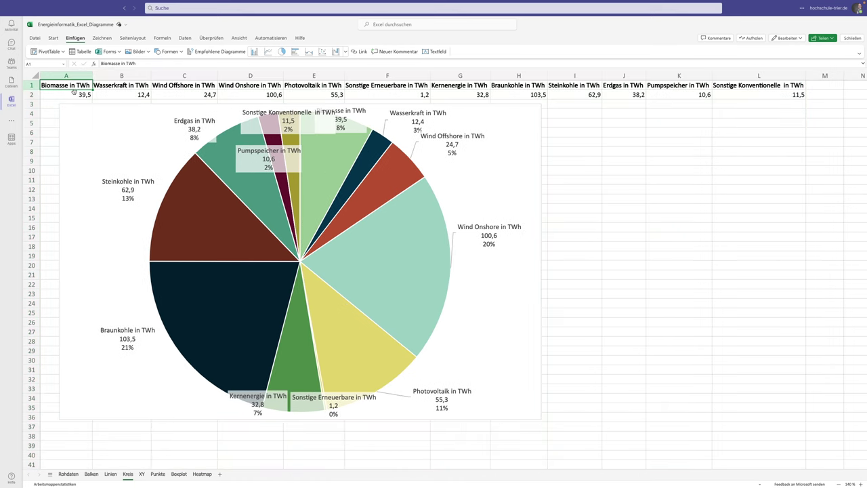
pyautogui.click(85, 116)
pyautogui.click(391, 198)
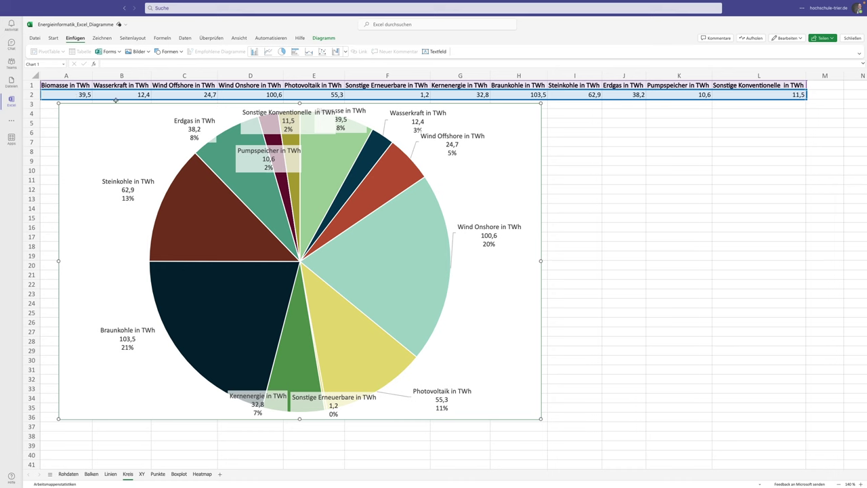
pyautogui.click(459, 146)
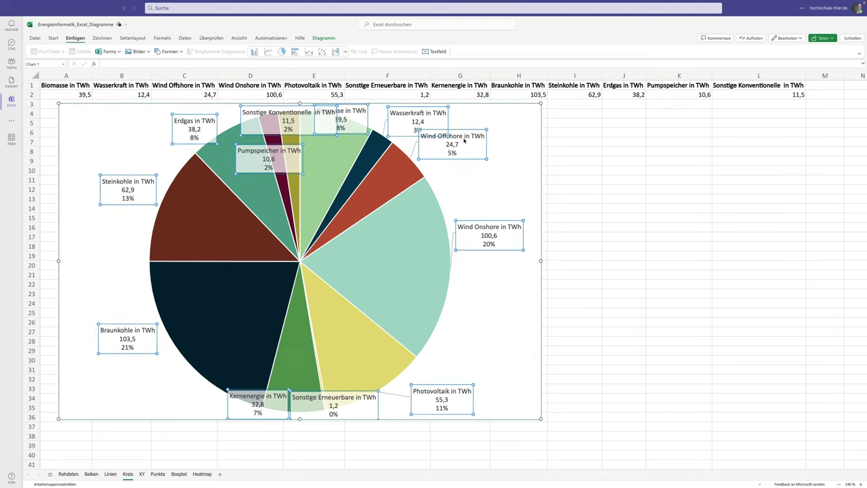
pyautogui.click(390, 175)
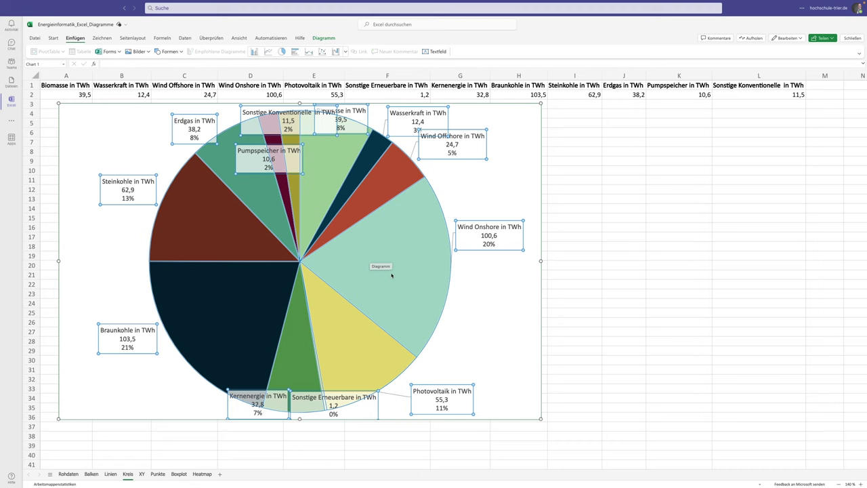
pyautogui.click(423, 255)
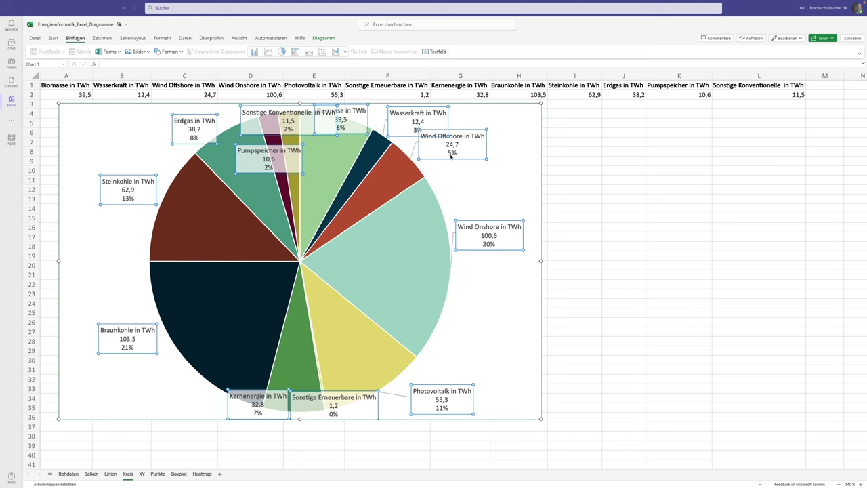
pyautogui.scroll(-1, 452, 156)
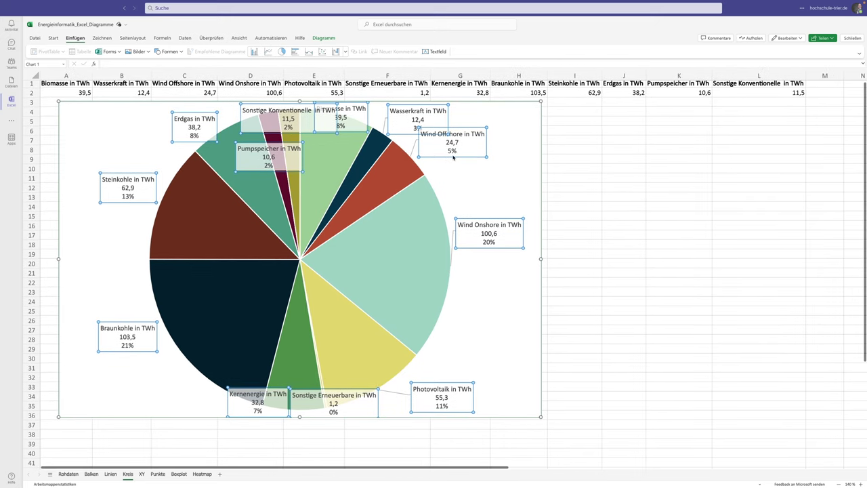
pyautogui.scroll(1, 453, 157)
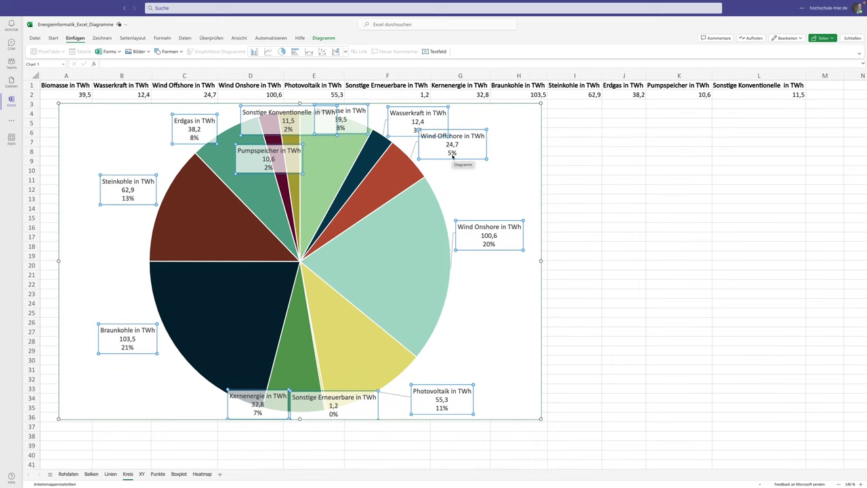
pyautogui.rightClick(453, 155)
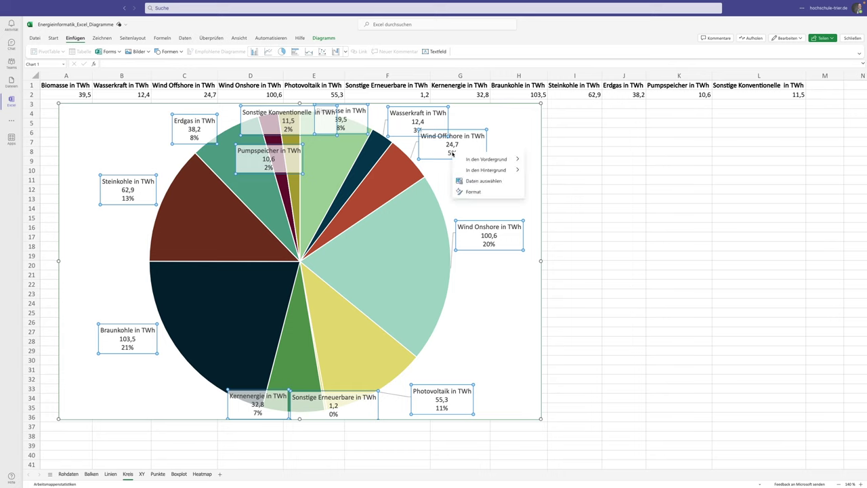
pyautogui.click(466, 193)
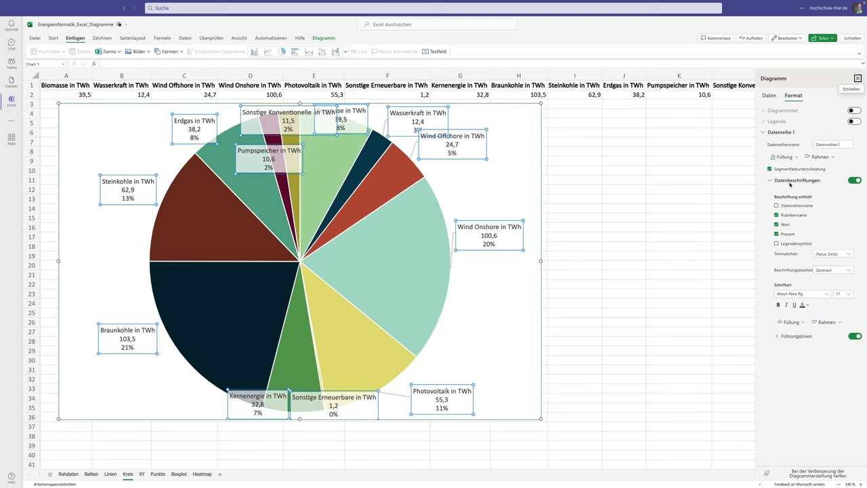
pyautogui.click(772, 96)
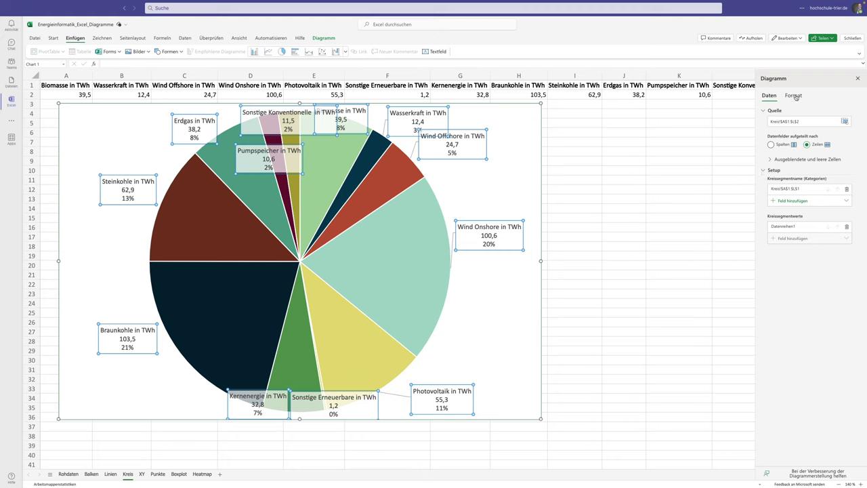
pyautogui.click(858, 80)
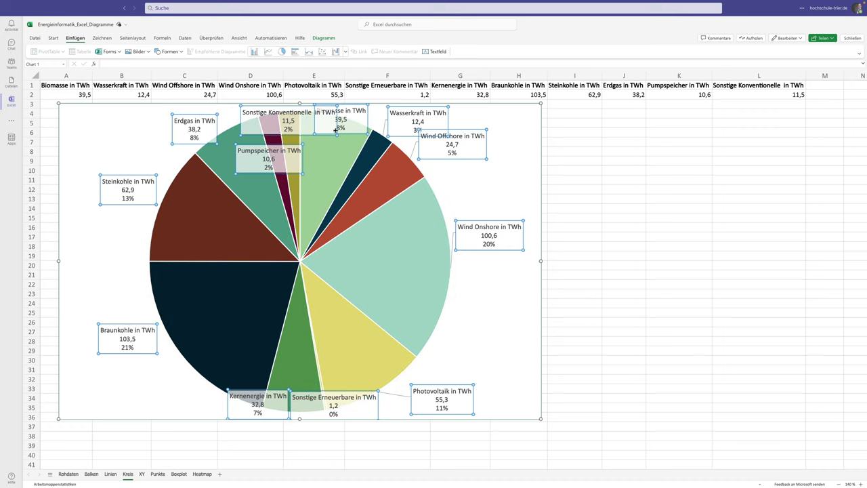
pyautogui.click(359, 126)
pyautogui.moveTo(368, 118); pyautogui.dragTo(372, 118)
pyautogui.press('Escape')
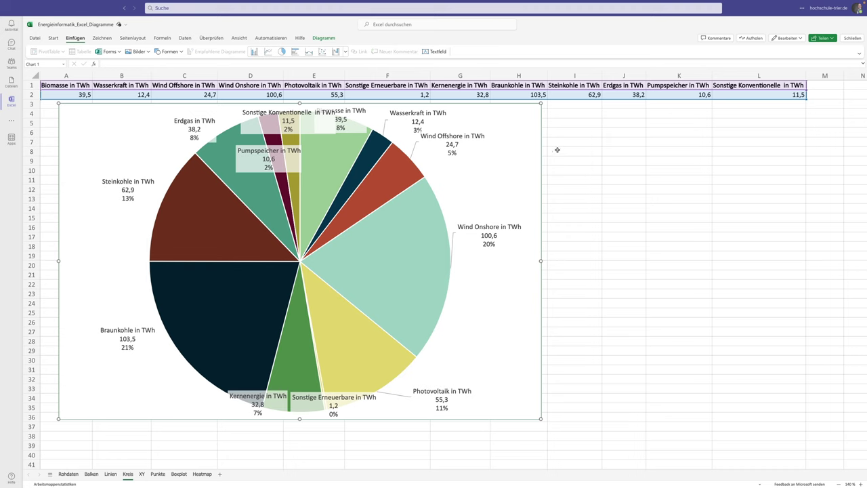
pyautogui.click(557, 150)
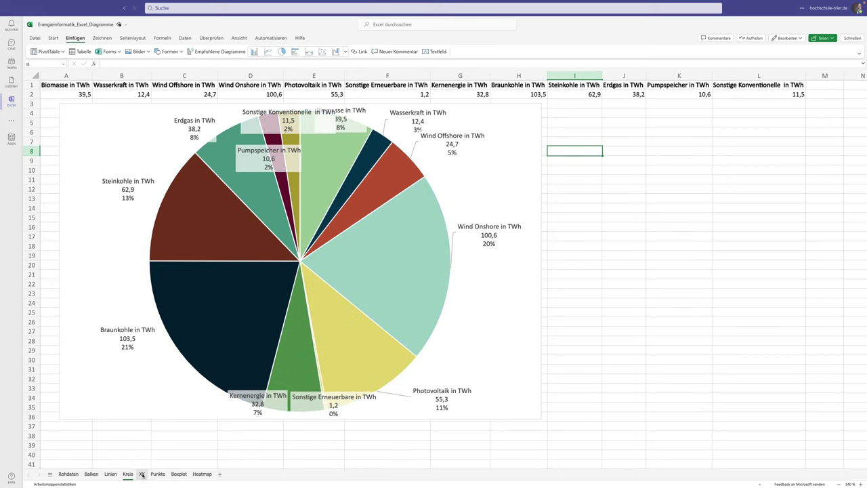
# Step: On the XY sheet, highlight the years in A2:A23 and the PV values in B2:B23
pyautogui.click(142, 475)
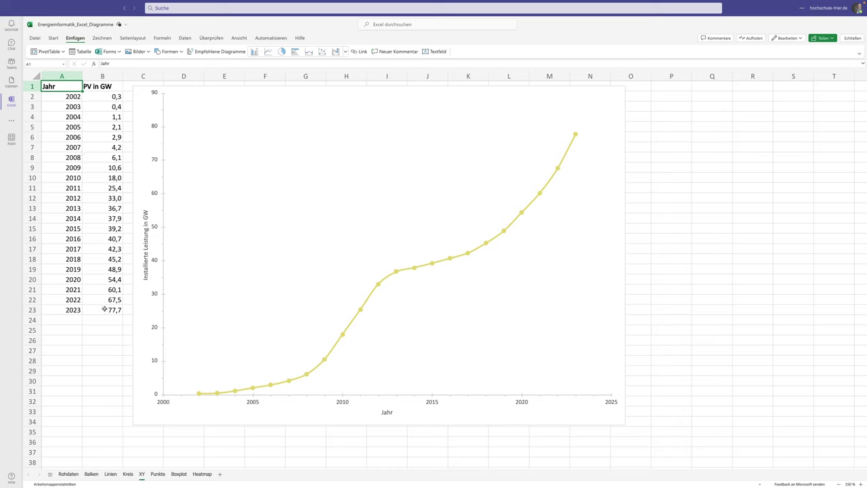
pyautogui.moveTo(77, 310); pyautogui.dragTo(108, 96)
pyautogui.click(61, 86)
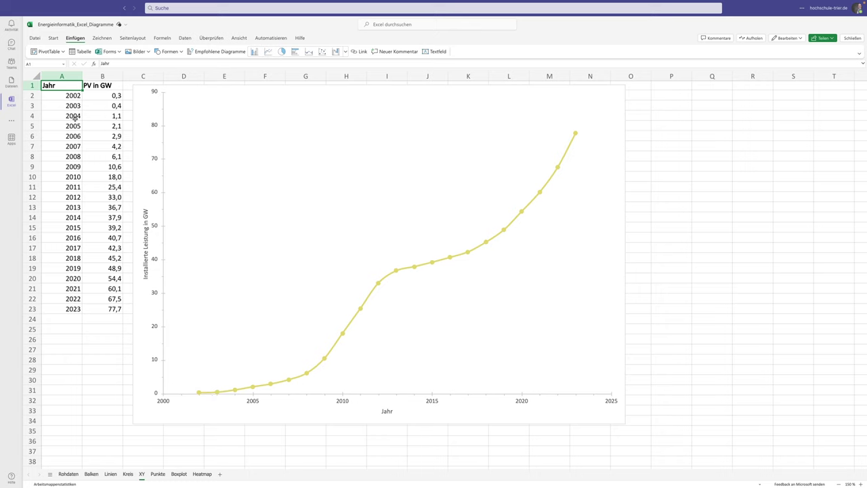
pyautogui.moveTo(66, 93); pyautogui.dragTo(68, 308)
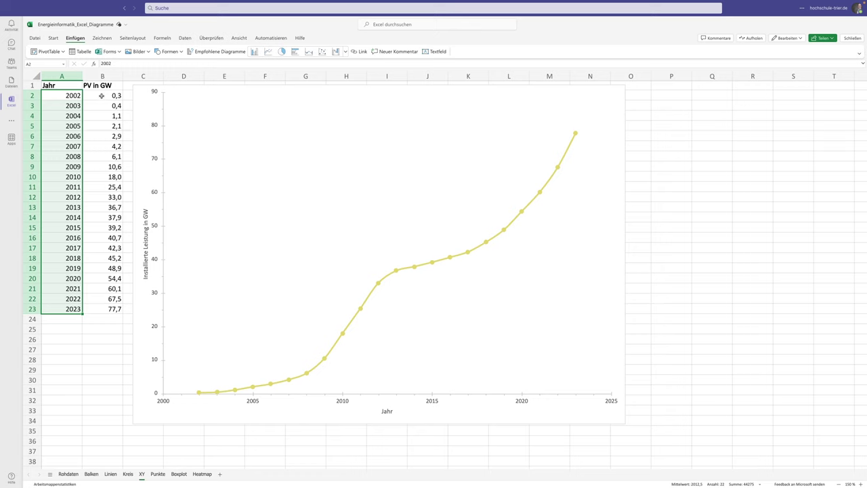
pyautogui.moveTo(102, 96); pyautogui.dragTo(104, 311)
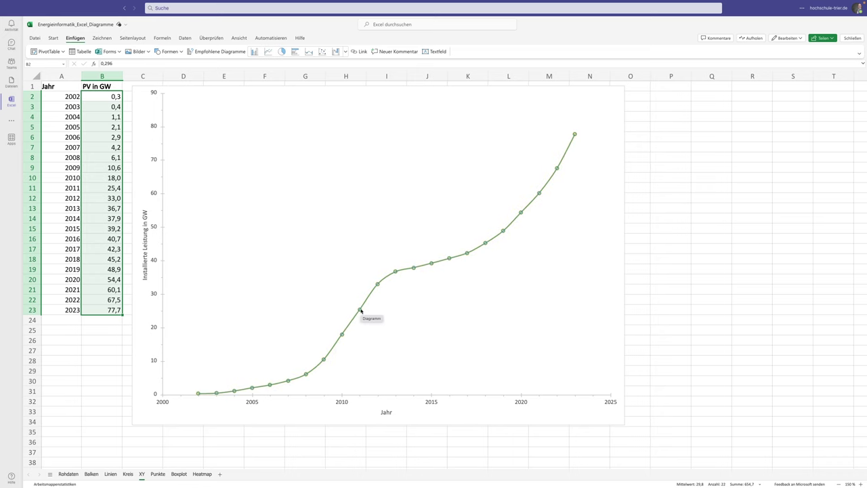
pyautogui.scroll(-1, 361, 309)
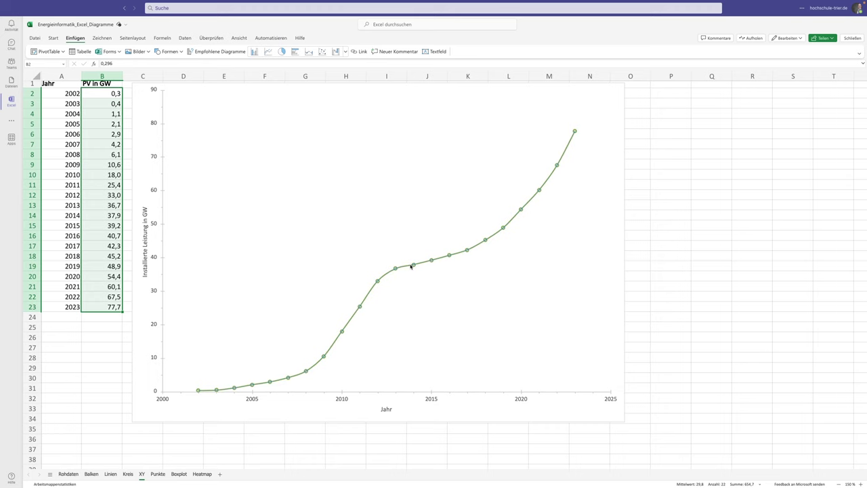
pyautogui.scroll(1, 410, 265)
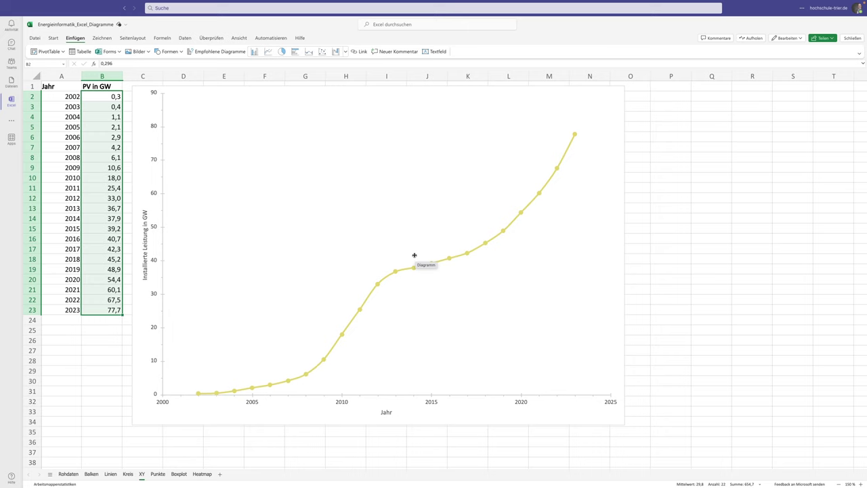
# Step: Add a linear trendline to the PV in GW series via its format settings
pyautogui.click(375, 310)
pyautogui.click(379, 285)
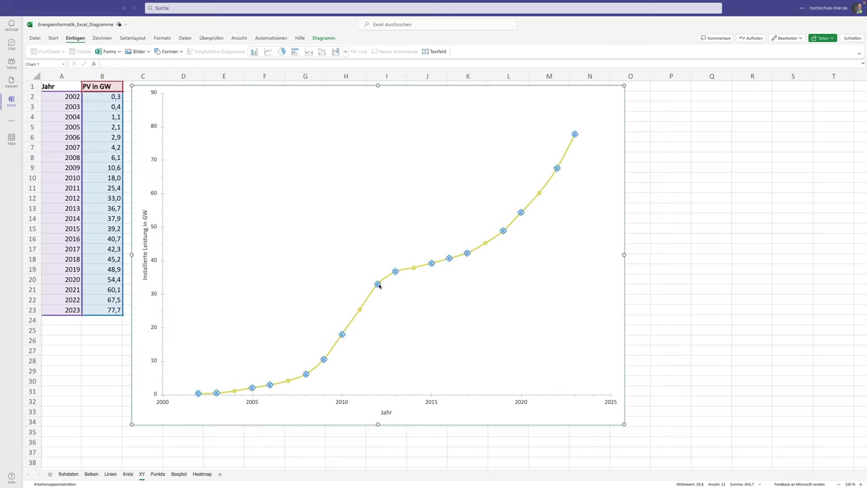
pyautogui.rightClick(396, 265)
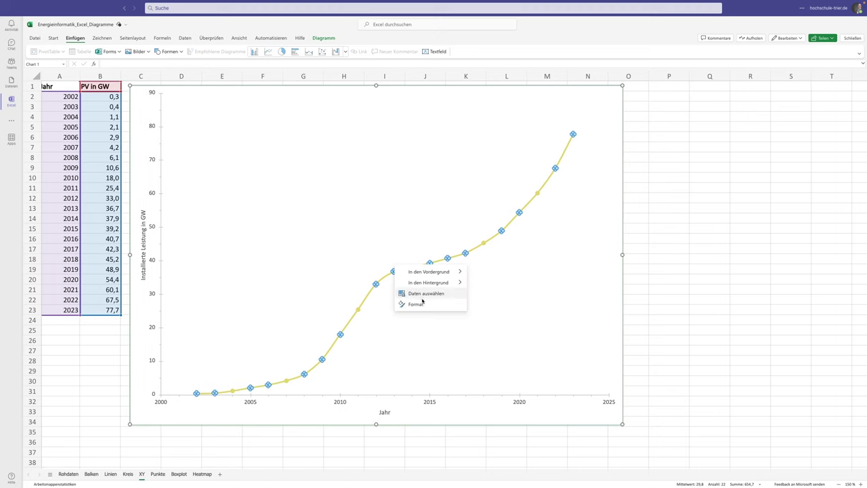
pyautogui.click(422, 303)
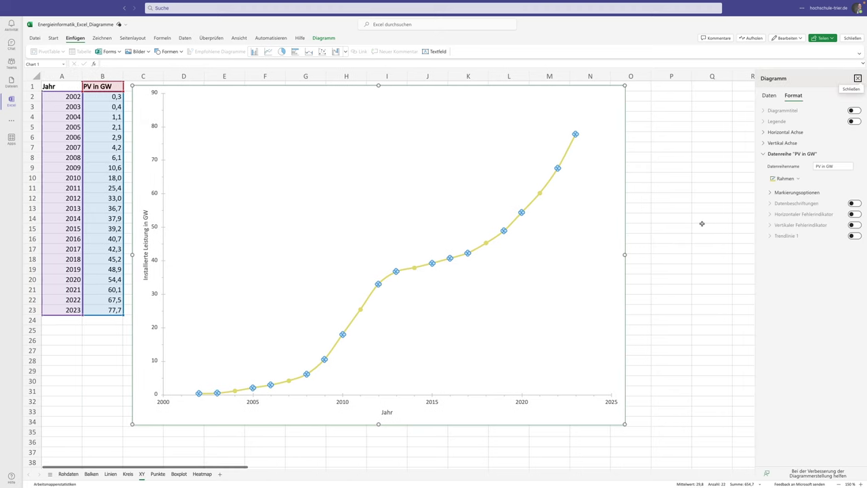
pyautogui.click(855, 236)
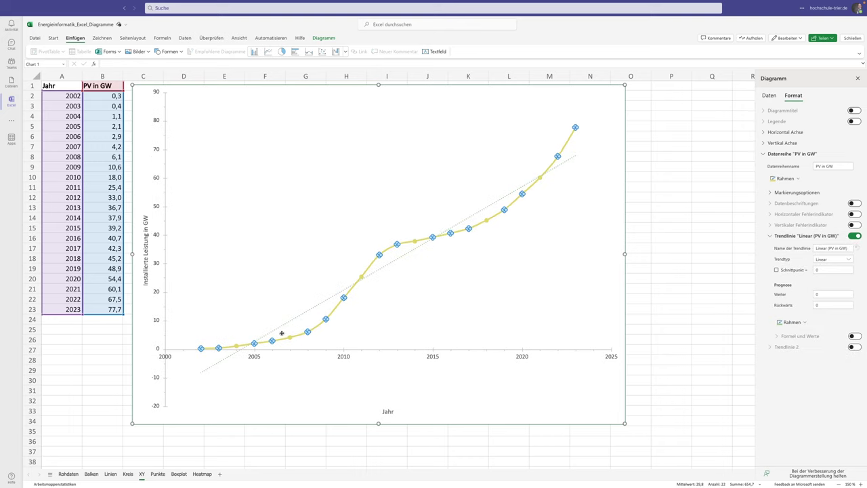
# Step: Give the PV trendline a black line colour
pyautogui.click(380, 270)
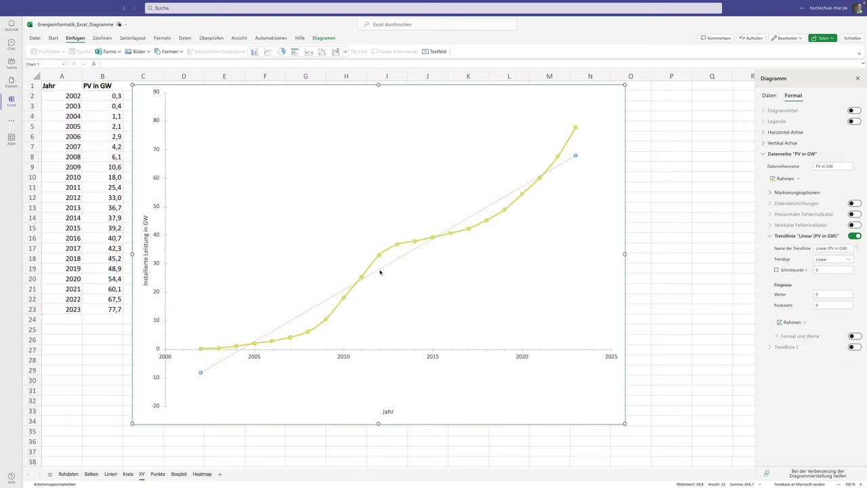
pyautogui.click(777, 95)
pyautogui.click(791, 96)
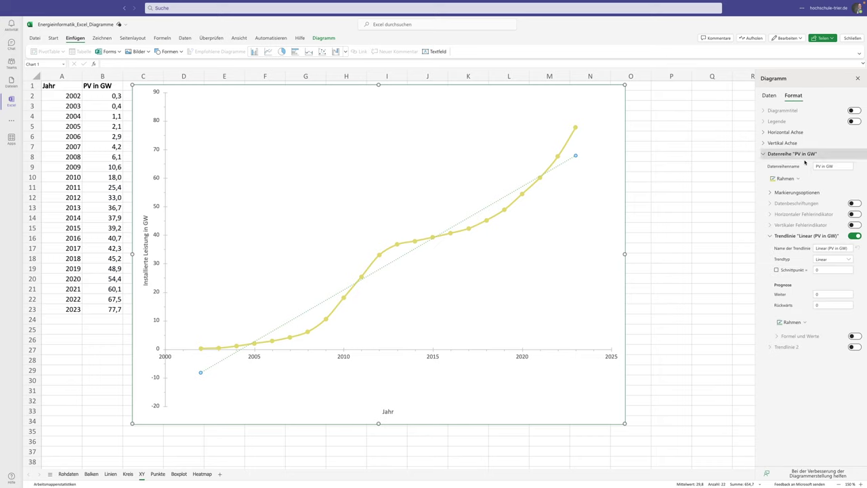
pyautogui.click(805, 323)
pyautogui.click(776, 359)
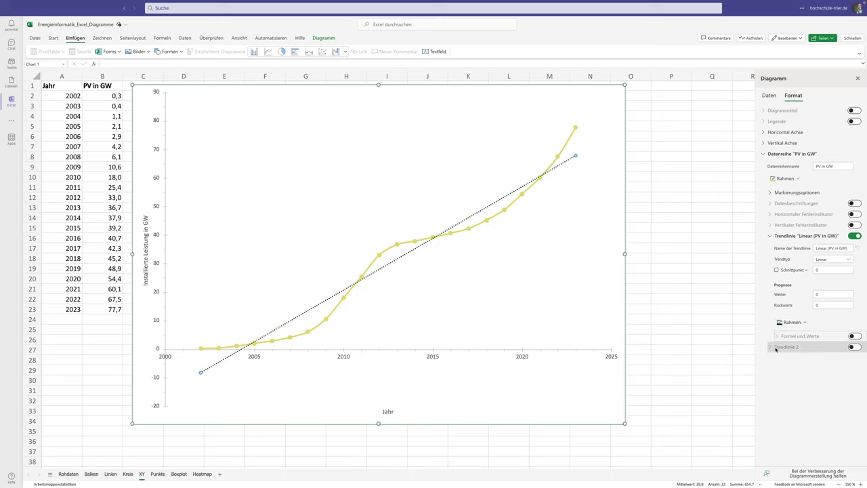
pyautogui.click(856, 336)
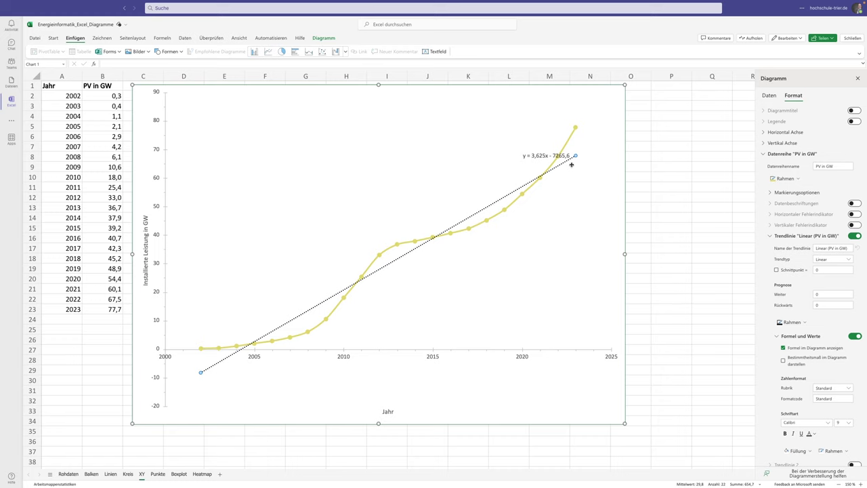
pyautogui.click(473, 229)
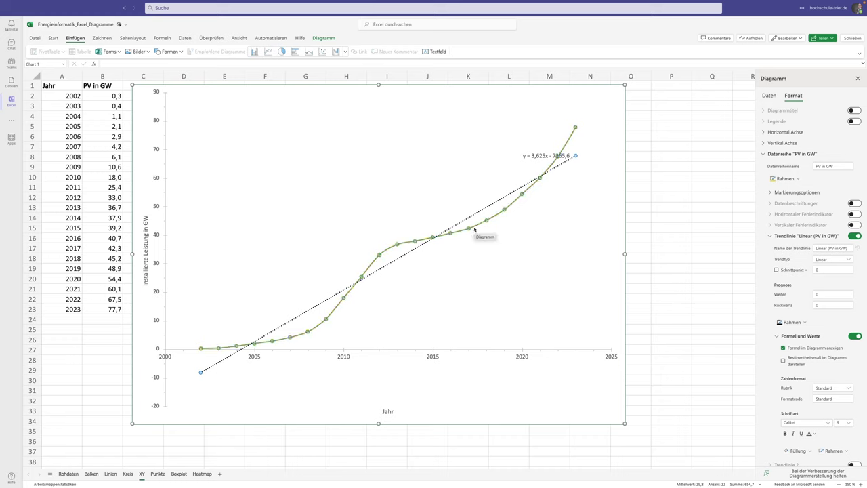
pyautogui.click(474, 229)
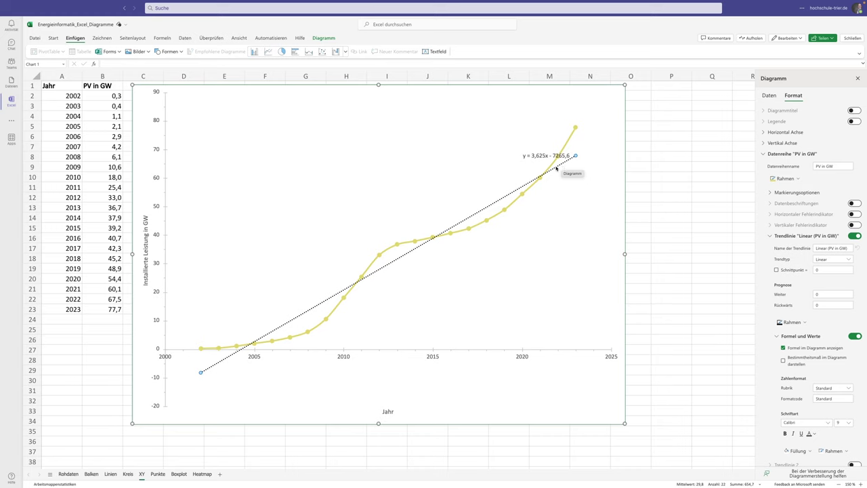
pyautogui.click(785, 349)
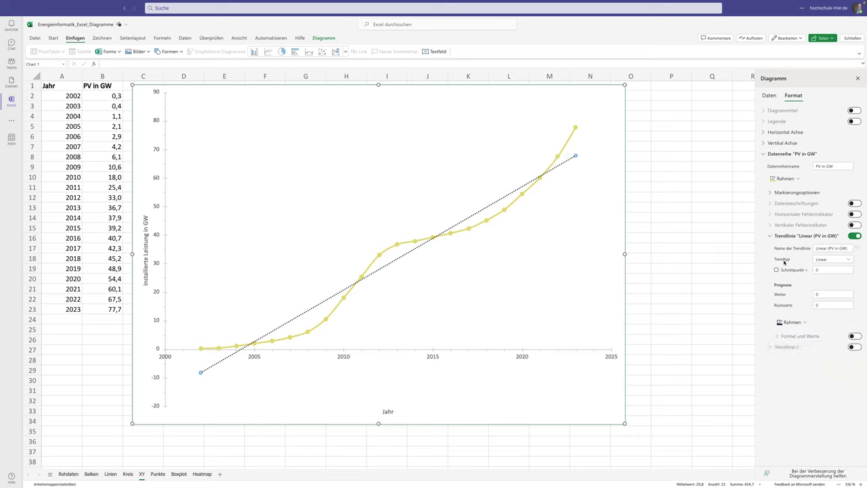
# Step: Switch the trendline to Exponentiell and display its equation and R² (0,7807) on the chart
pyautogui.click(832, 260)
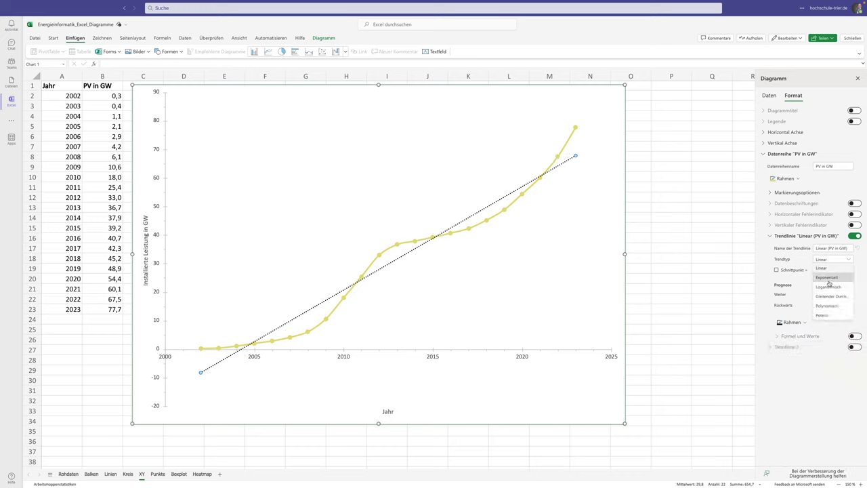
pyautogui.click(832, 279)
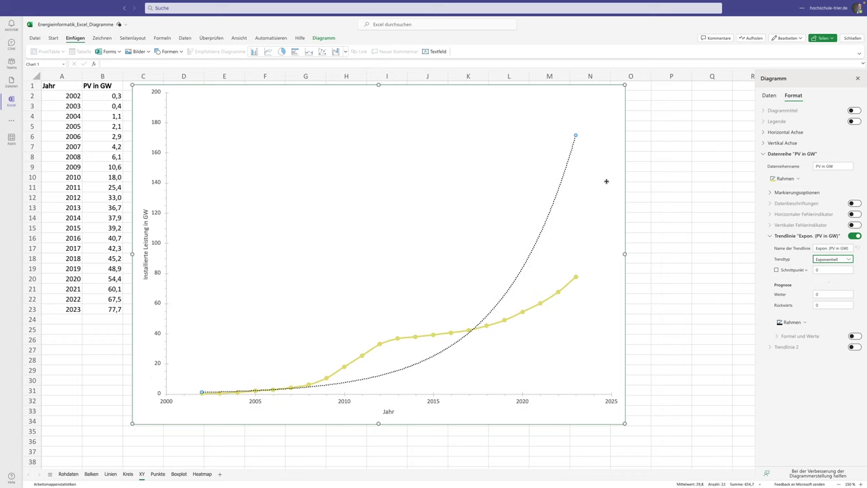
pyautogui.click(855, 336)
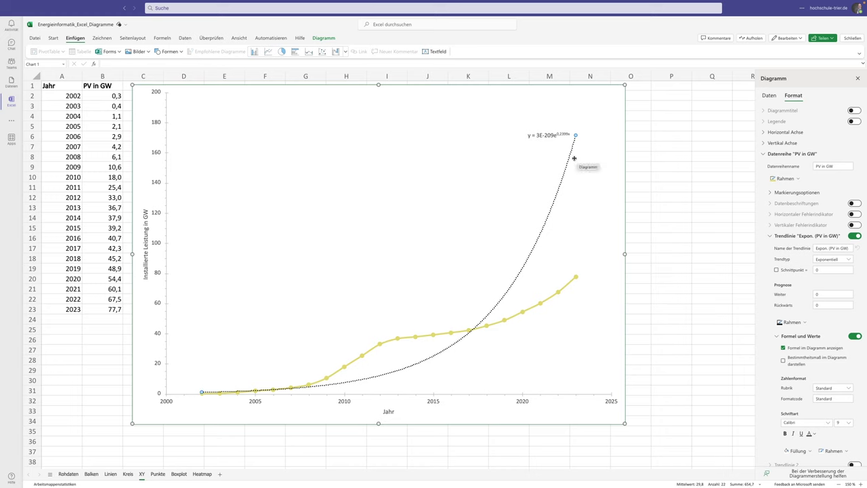
pyautogui.click(784, 360)
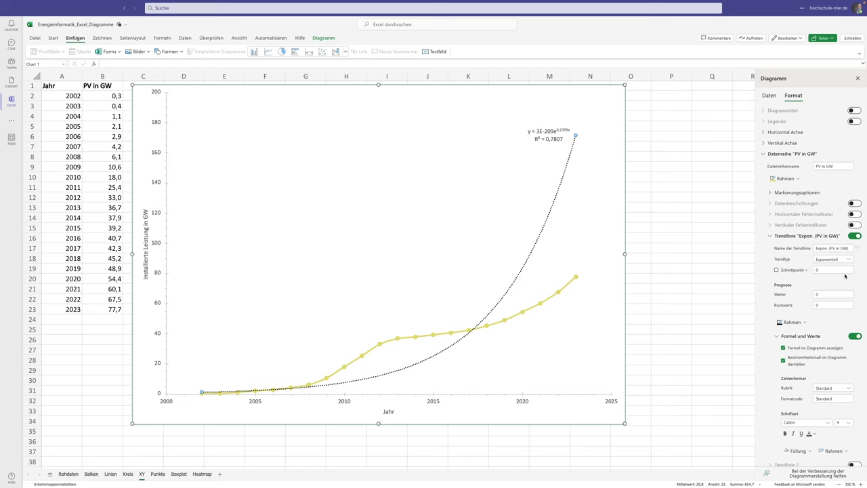
# Step: Change the trendline type to Polynomisch and set its degree (Grad) to 6
pyautogui.click(846, 260)
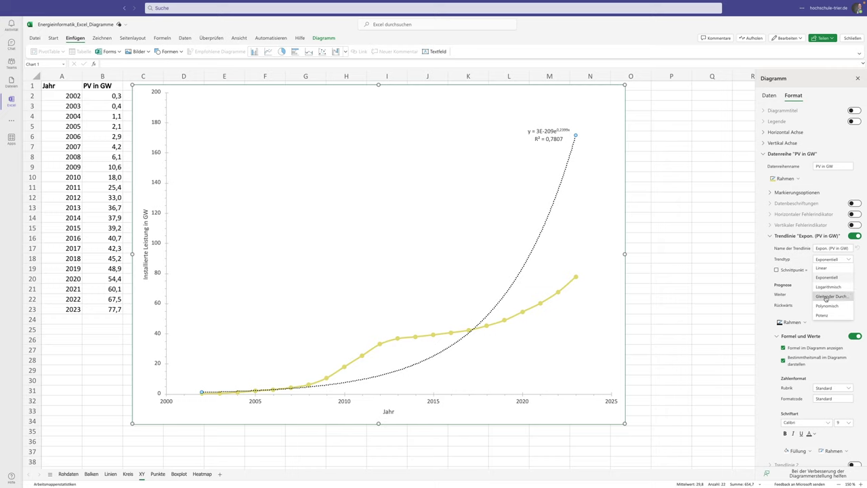
pyautogui.click(832, 307)
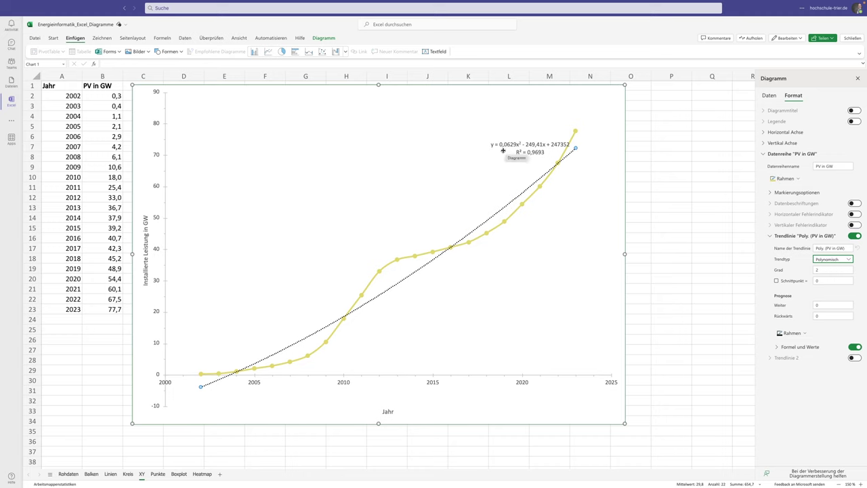
pyautogui.click(822, 269)
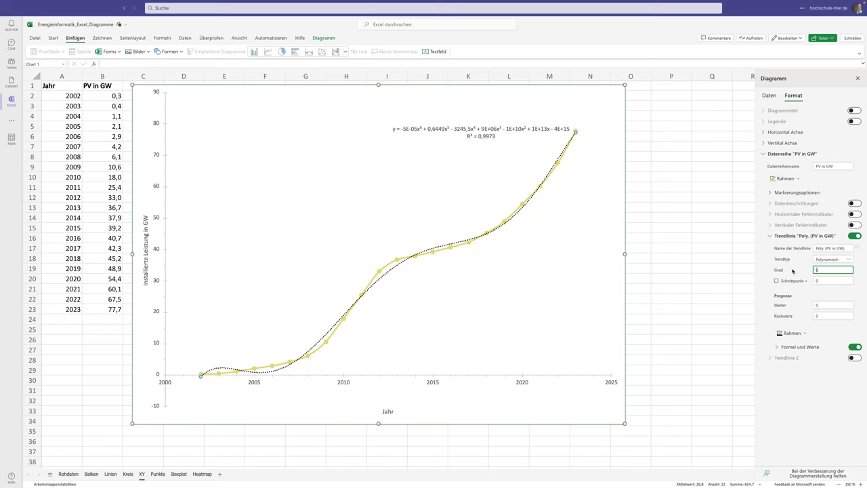
# Step: Try lower values in the Grad field, ending on a 5th-order fit (R² = 0,9923), then clear it
pyautogui.write('4')
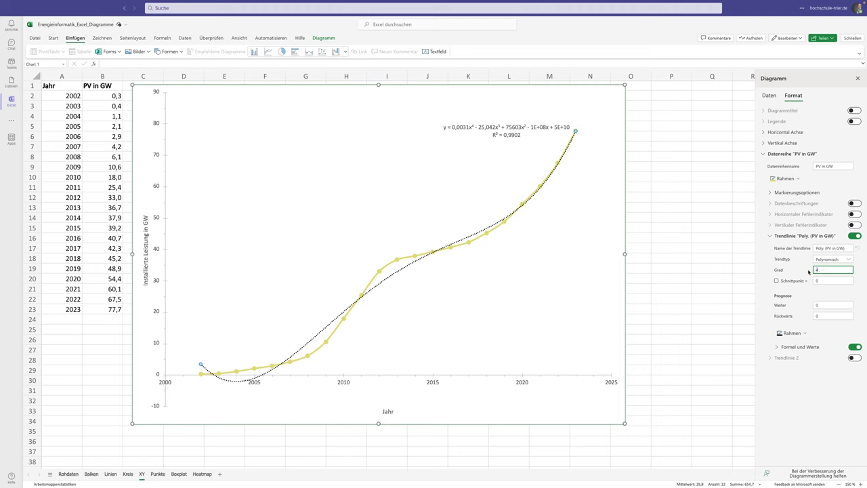
pyautogui.write('6')
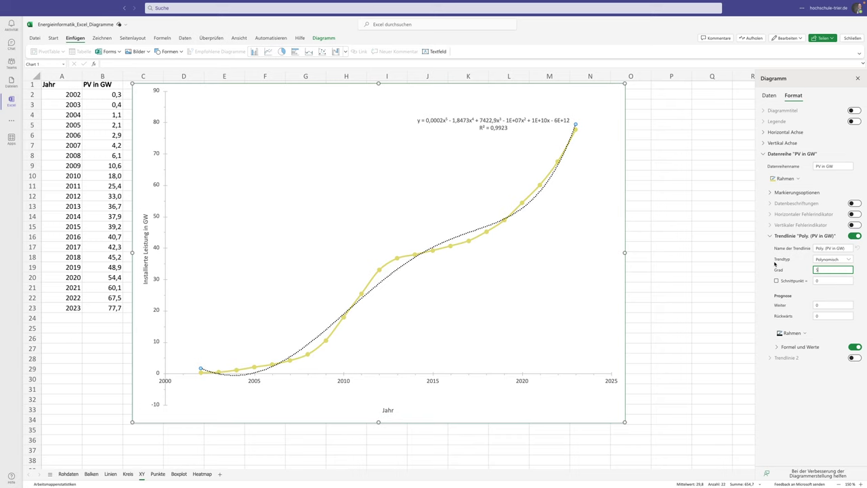
pyautogui.press('BackSpace')
# Step: On the Punkte sheet, select the wind-versus-PV scatter chart and then data columns A and B
pyautogui.click(158, 474)
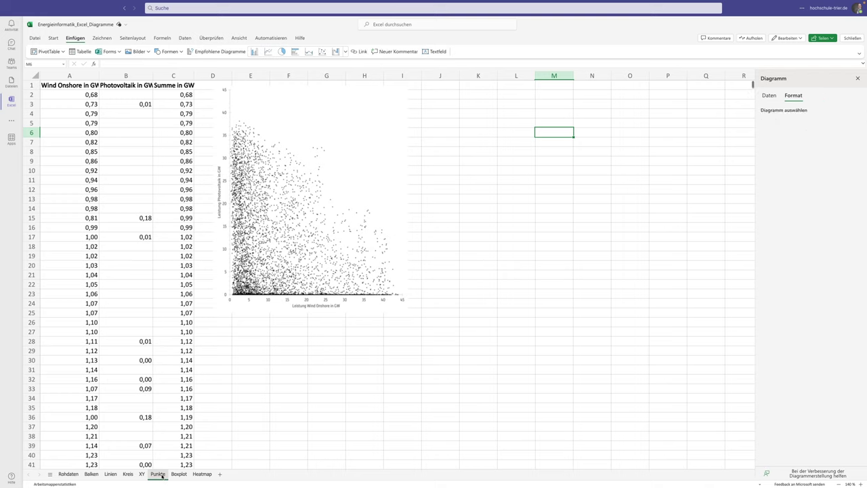
pyautogui.click(374, 304)
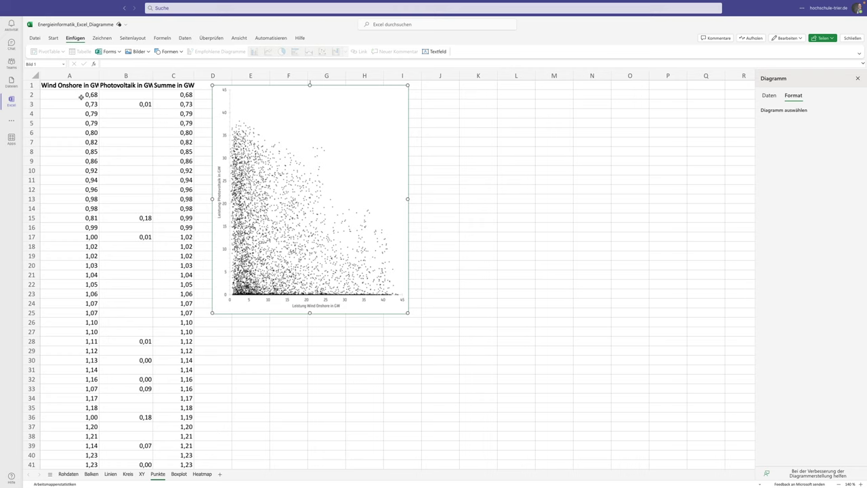
pyautogui.moveTo(75, 76); pyautogui.dragTo(126, 76)
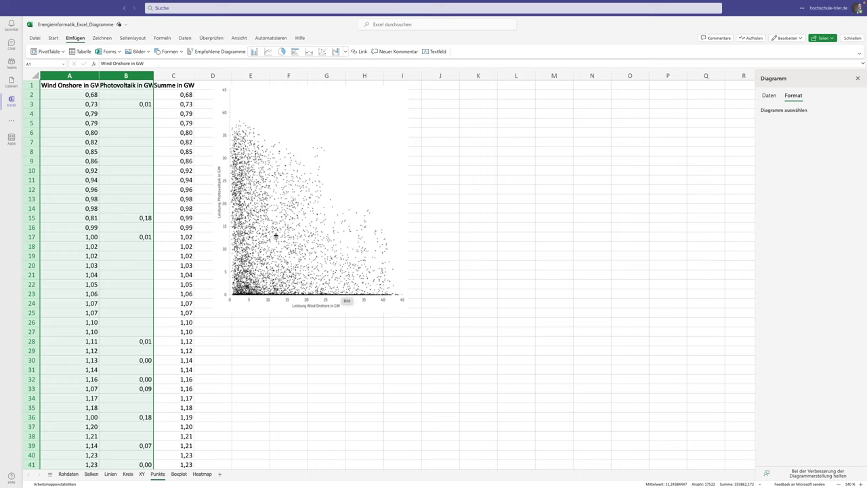
# Step: Close the Diagramm formatting pane and deselect the columns by clicking cell B2
pyautogui.click(858, 78)
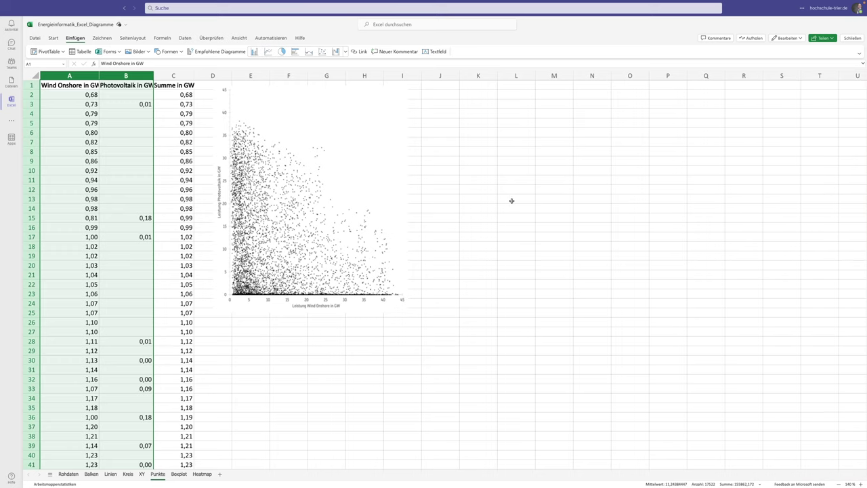
pyautogui.click(132, 94)
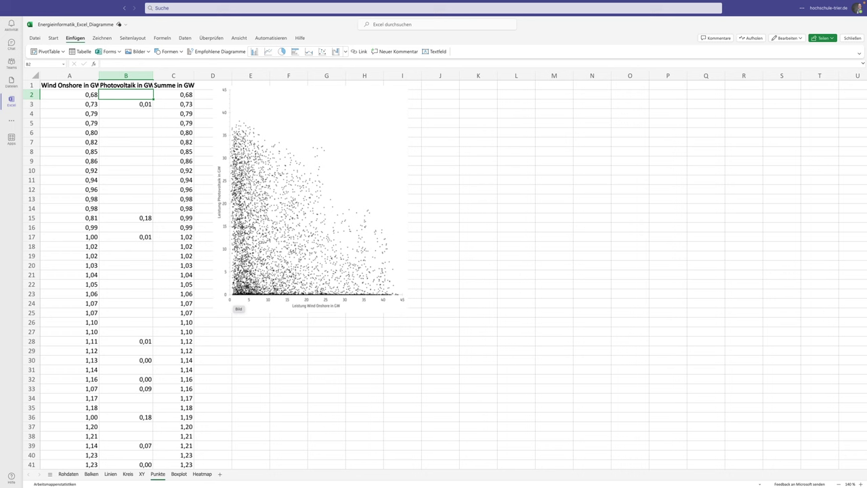
pyautogui.hscroll(2, 242, 228)
pyautogui.hscroll(-2, 242, 227)
pyautogui.click(62, 86)
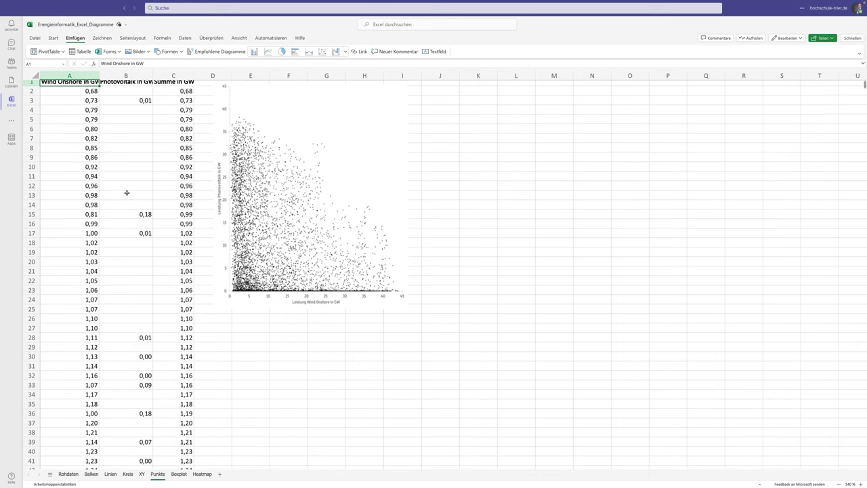
pyautogui.scroll(1, 126, 192)
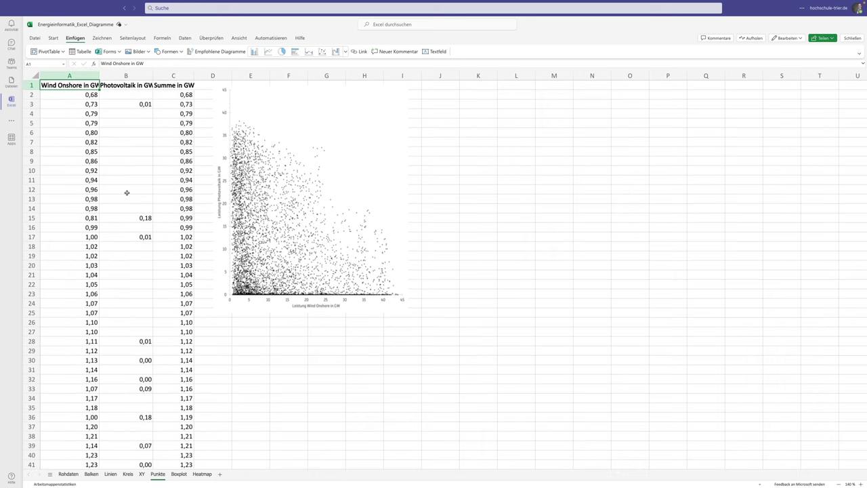